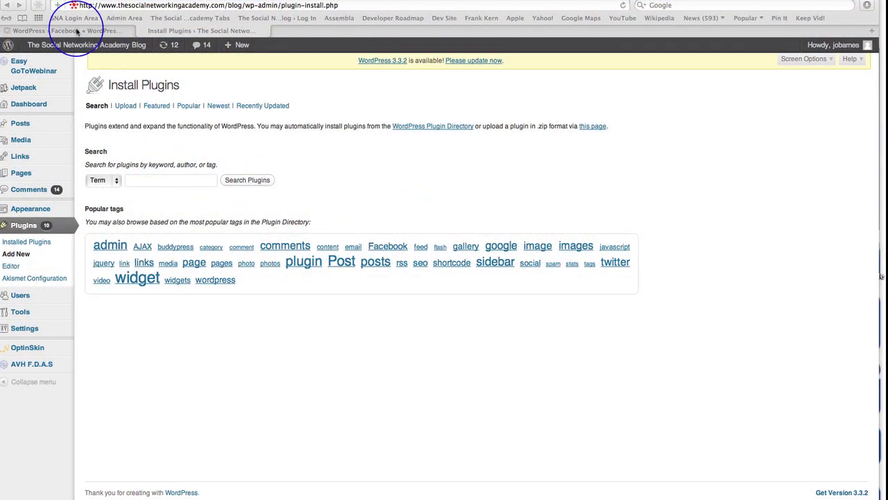
- Look over the Facebook plugin's directory page, then switch Install Plugins to .zip upload
click(77, 31)
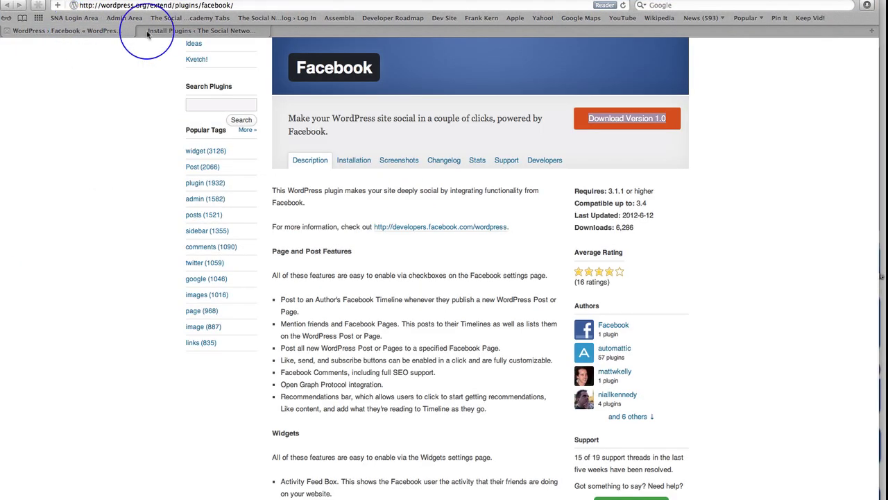
scroll(466, 124, up, 3)
scroll(466, 125, up, 2)
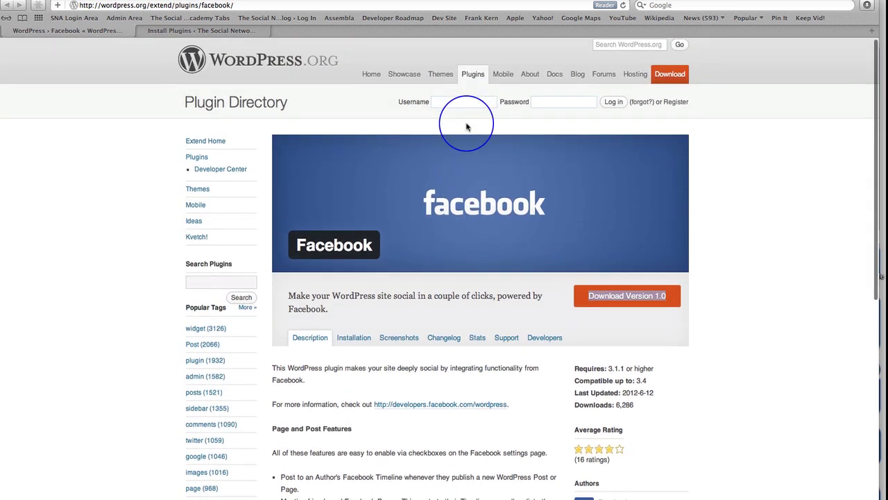
scroll(468, 129, down, 1)
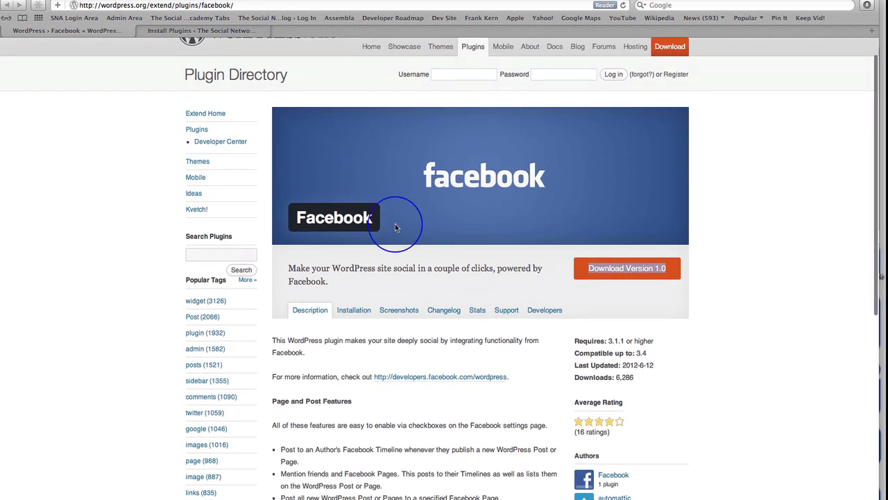
scroll(394, 220, down, 2)
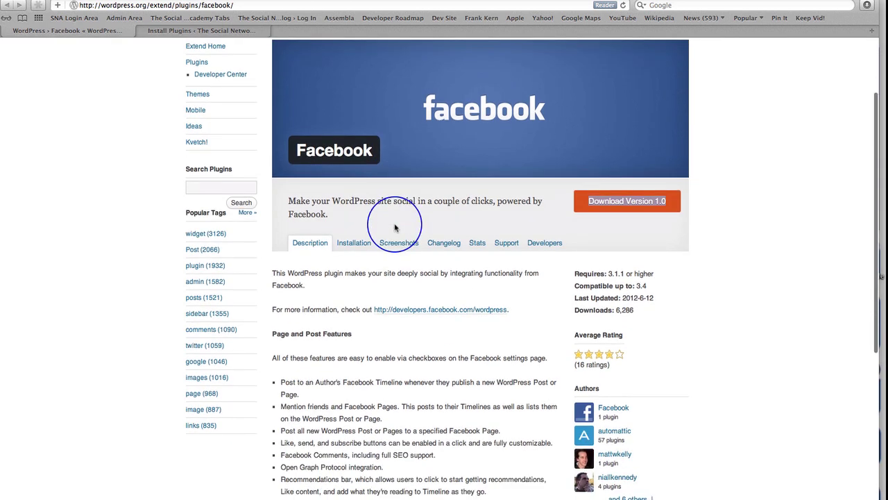
scroll(391, 221, down, 3)
scroll(395, 215, up, 2)
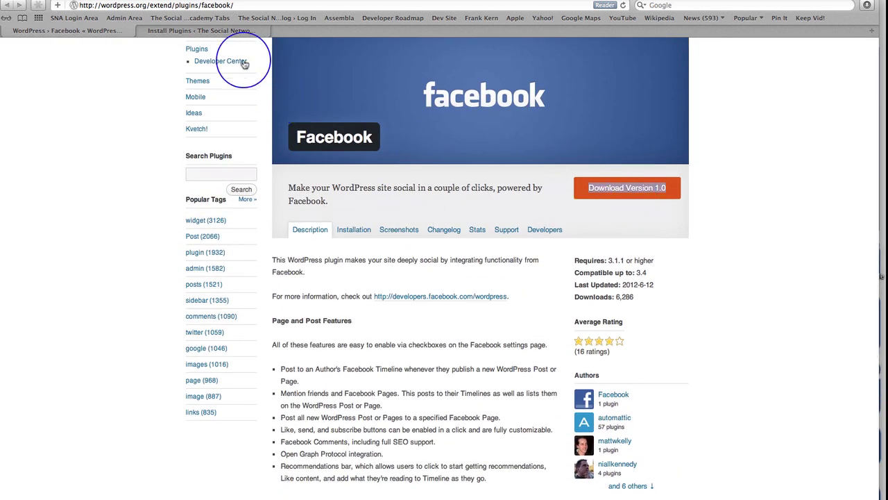
click(216, 31)
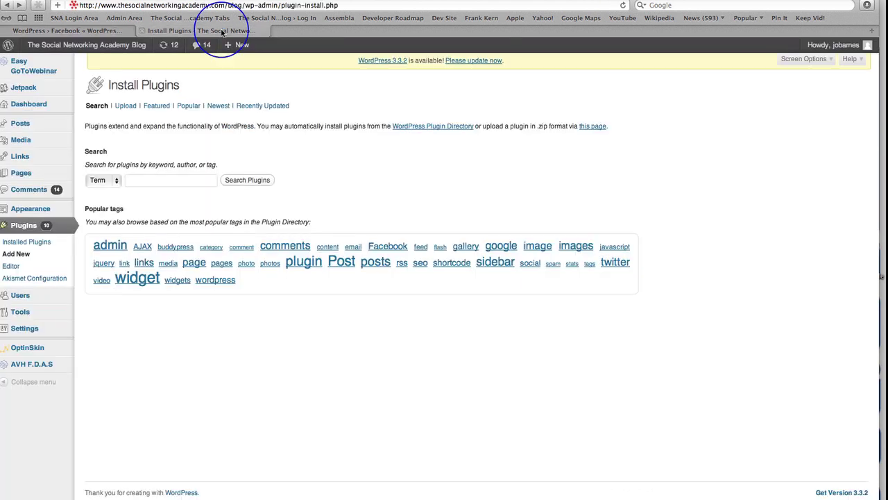
click(126, 108)
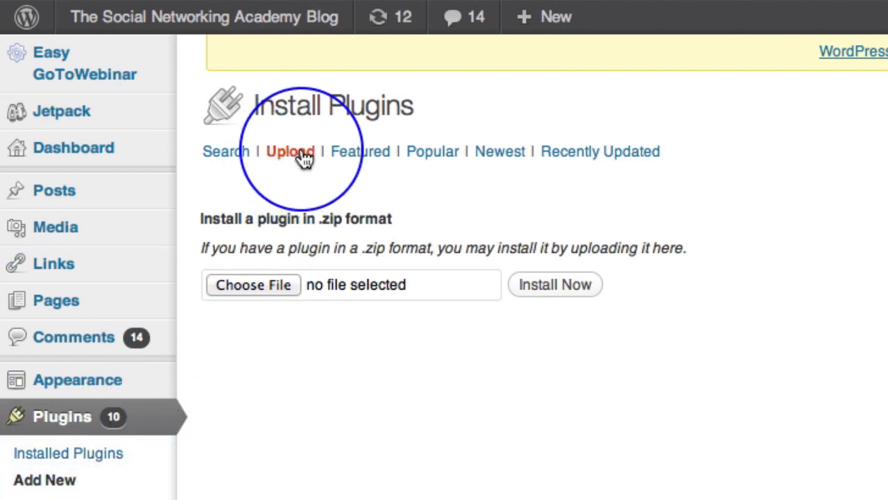
- Choose facebook.zip from the Desktop and install it
click(260, 281)
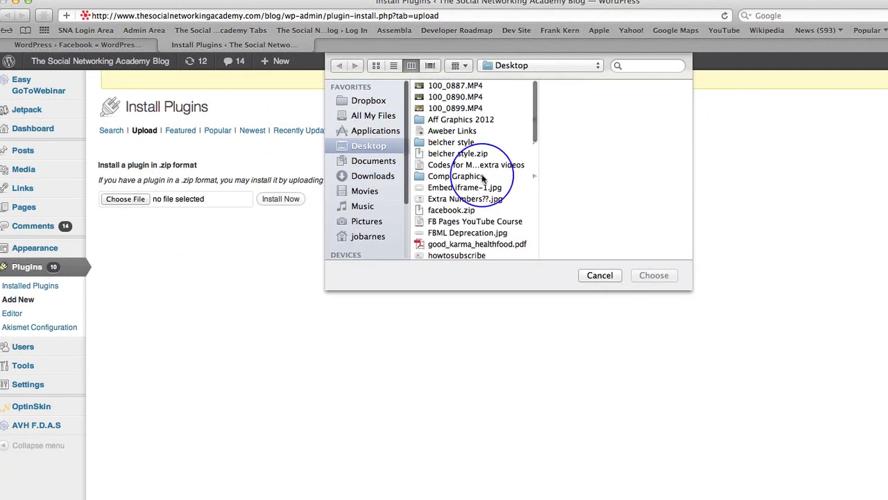
click(437, 211)
click(652, 277)
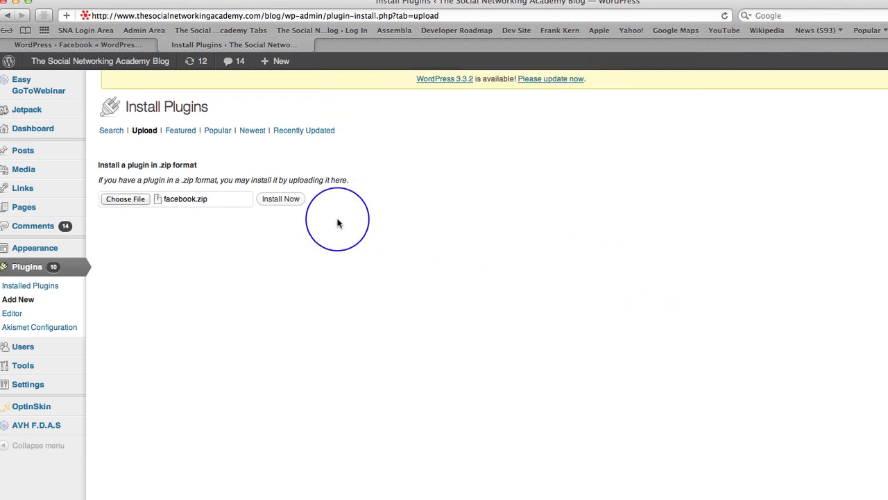
click(283, 200)
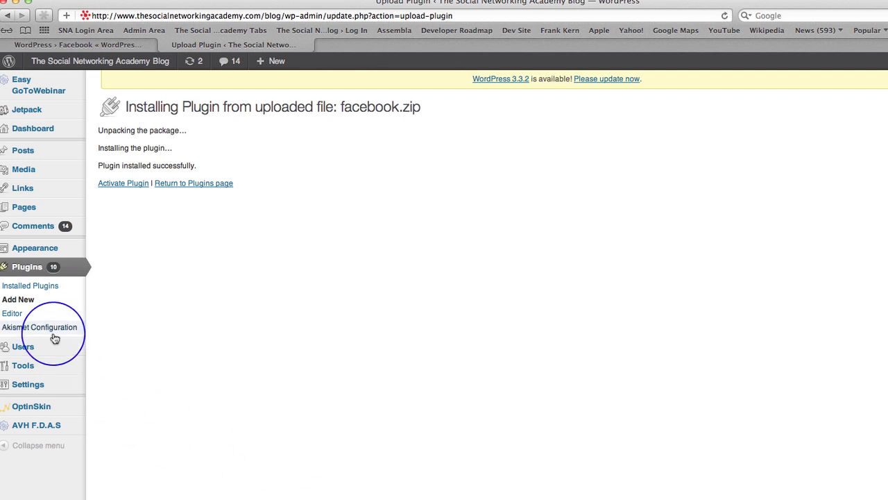
- Activate the Facebook plugin and check it shows as active in the Plugins list
click(120, 187)
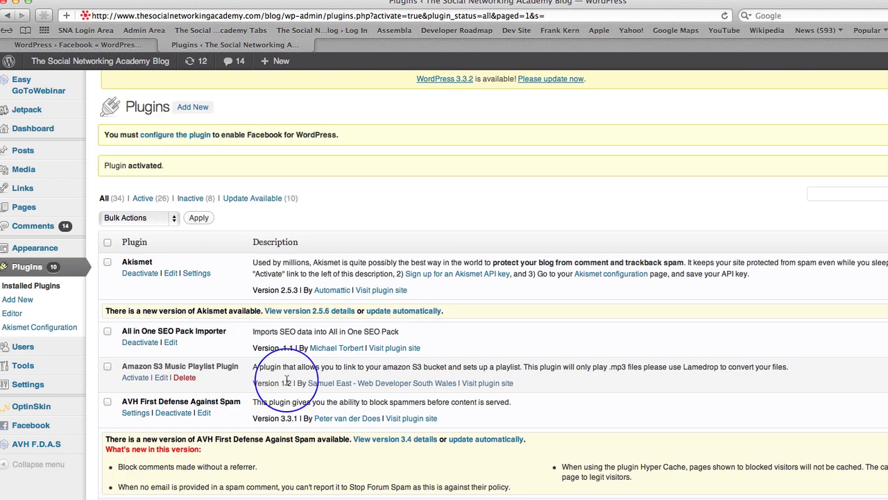
scroll(298, 410, down, 10)
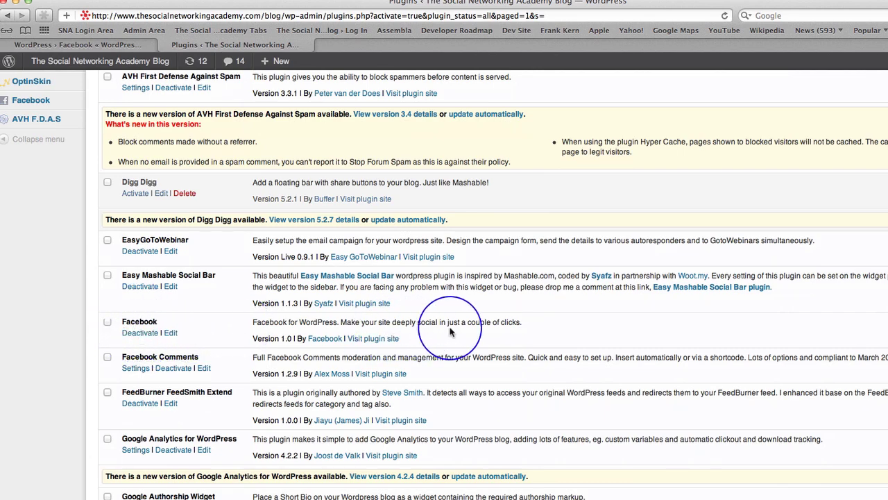
scroll(437, 327, up, 10)
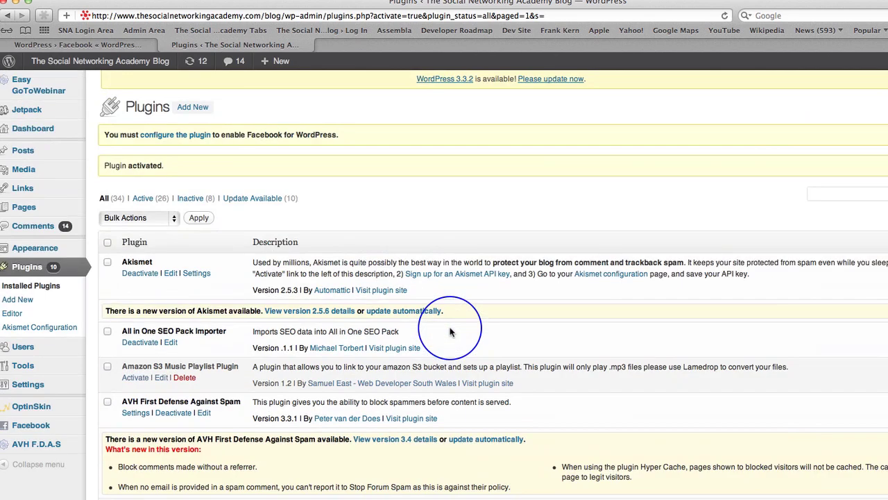
- Go to the Facebook plugin's configuration page and open developers.facebook.com/apps in a new tab
click(172, 137)
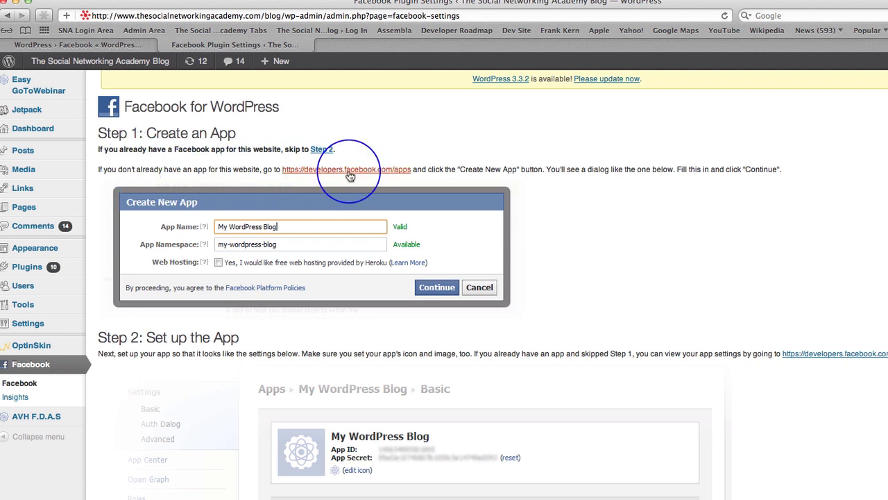
right_click(351, 176)
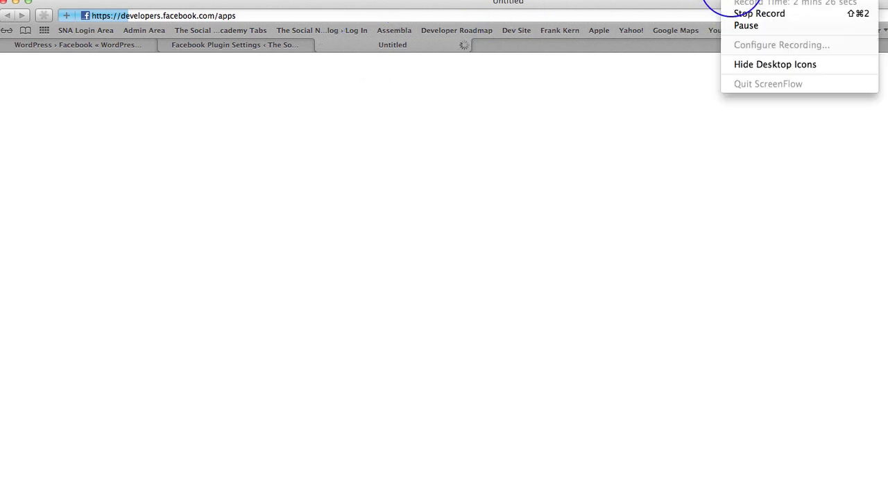
- Start a new Facebook app and name it 'The SNA Blog Plugin' after the first name is rejected
click(743, 25)
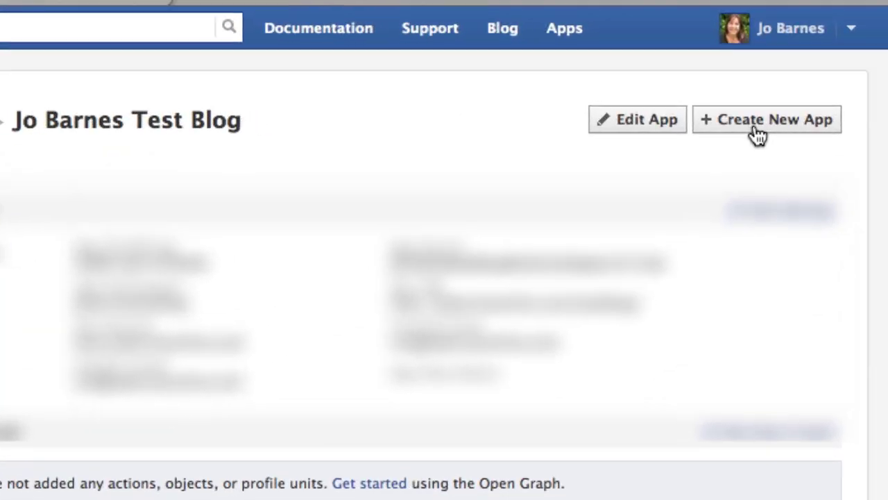
click(758, 129)
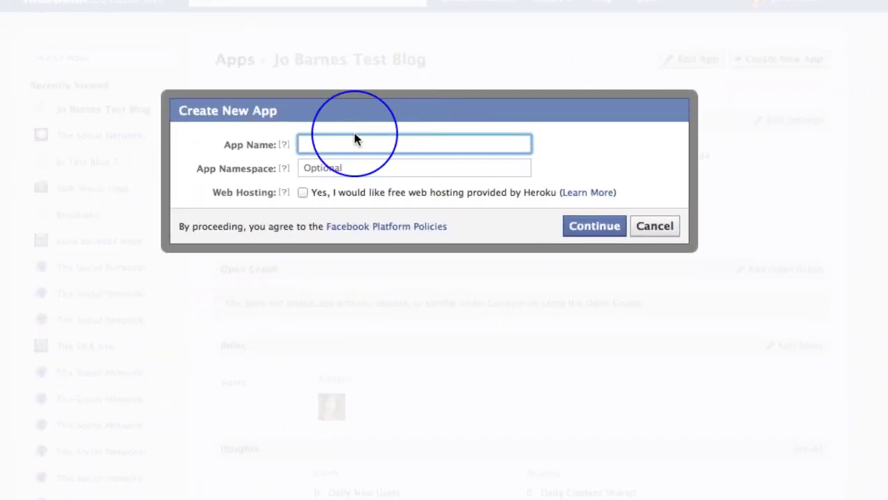
text(The SNA Blog FB Plugin)
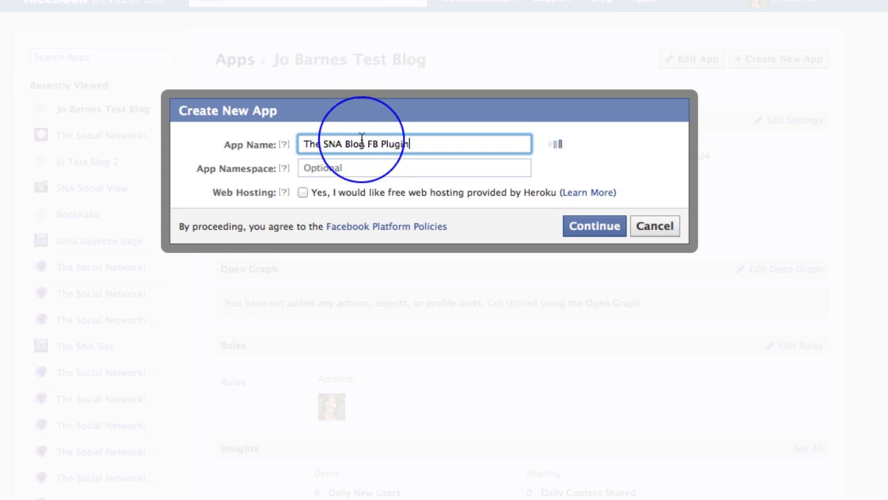
click(340, 171)
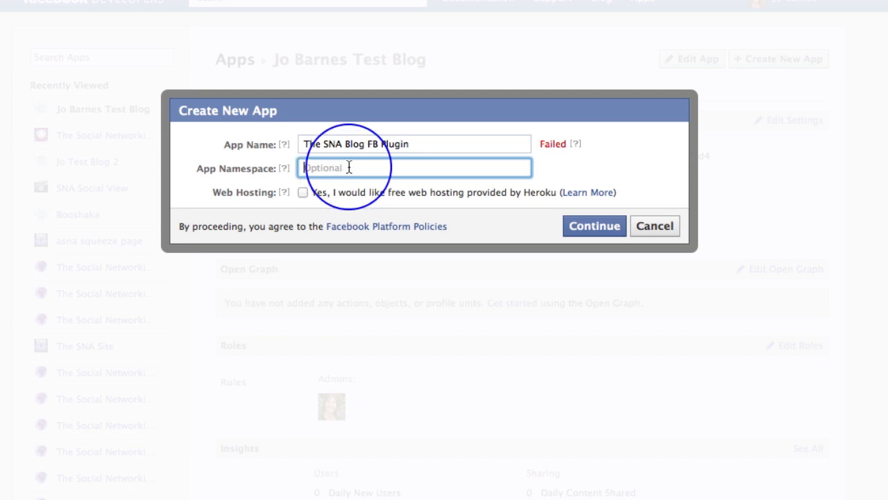
click(412, 145)
key(BackSpace)
key(BackSpace)
key(BackSpace)
key(BackSpace)
key(BackSpace)
key(BackSpace)
key(BackSpace)
key(BackSpace)
key(BackSpace)
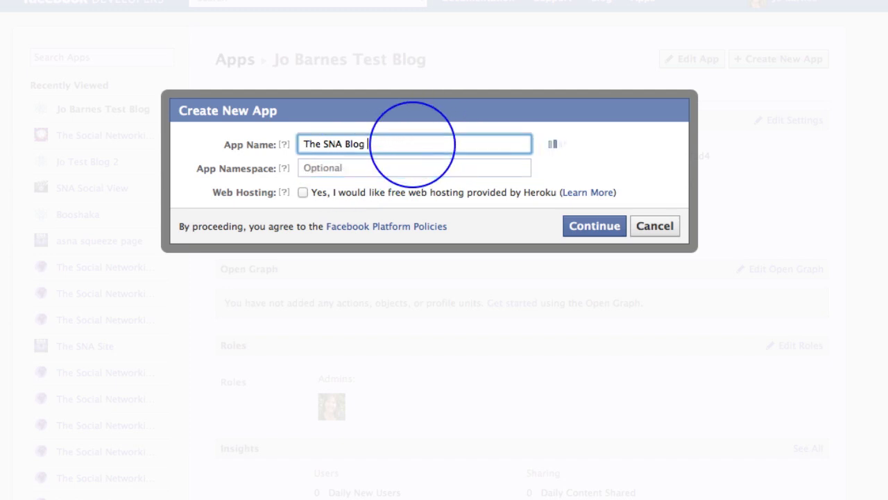
text(Plugin)
- Enter the app namespace snablogplugin and submit the new app
click(348, 167)
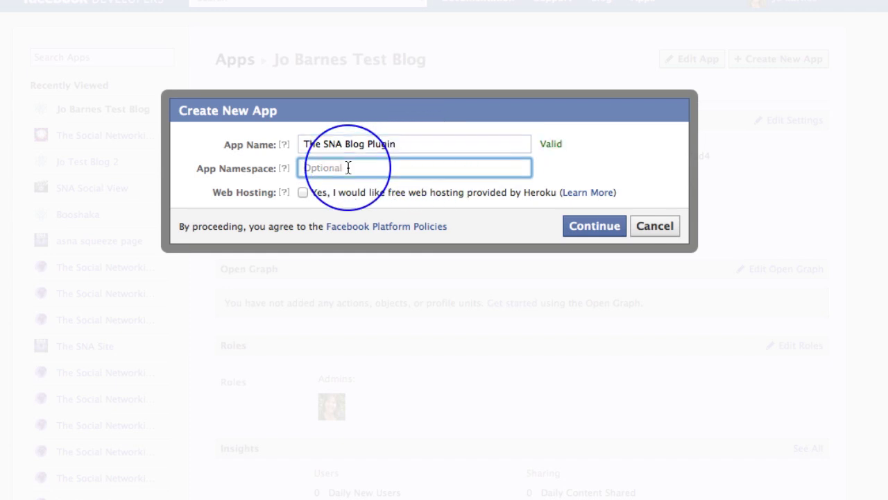
text(snablogplugin)
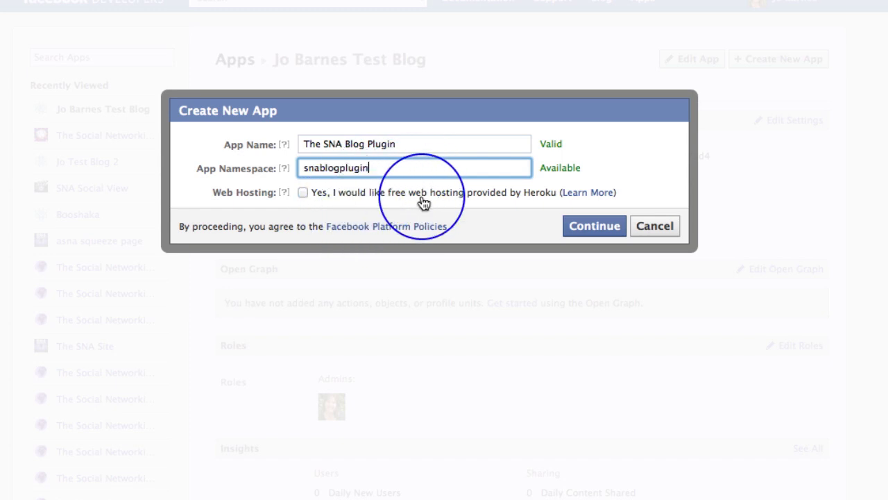
click(598, 227)
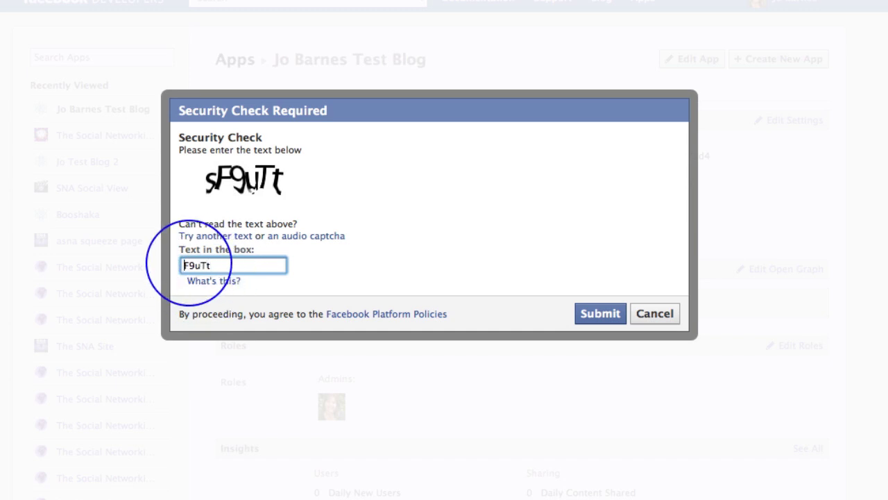
- Finish entering the captcha text and submit the security check
text(s)
click(597, 316)
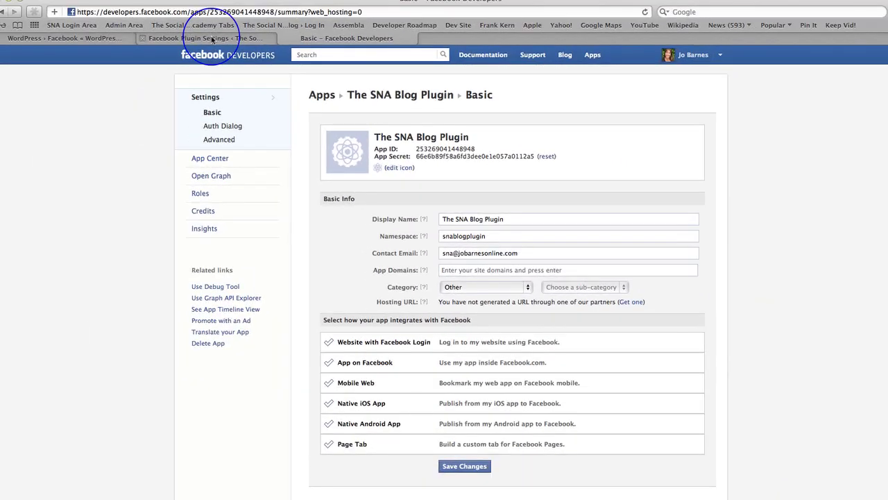
click(212, 39)
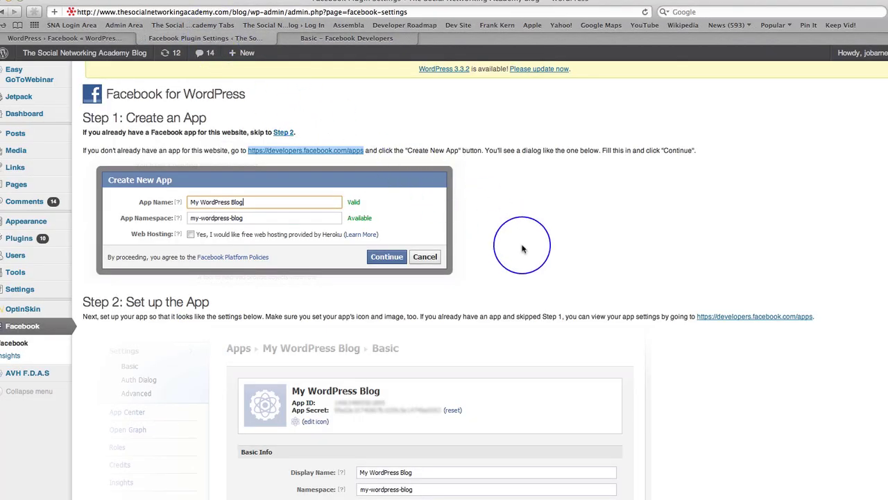
scroll(522, 248, down, 5)
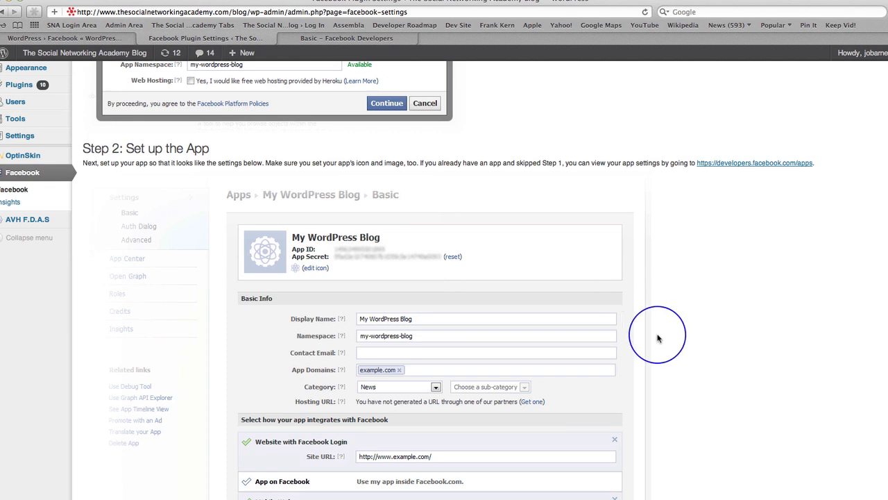
scroll(657, 338, down, 3)
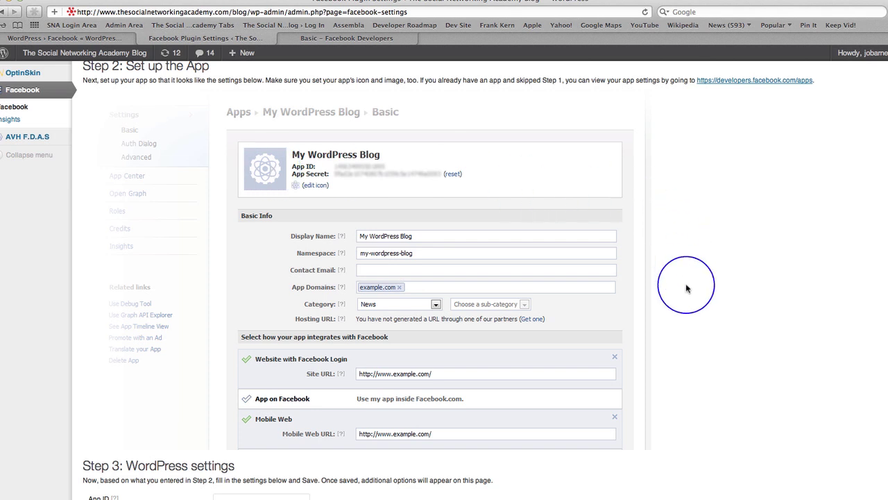
scroll(686, 280, down, 2)
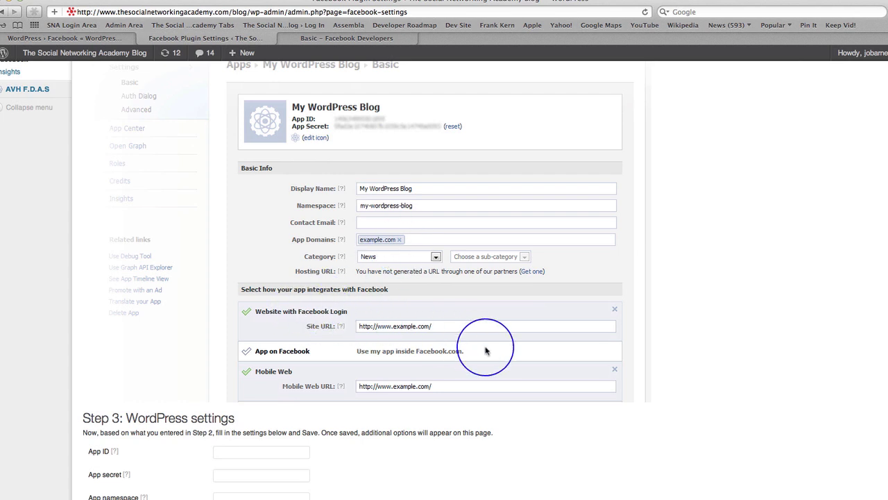
scroll(485, 339, down, 3)
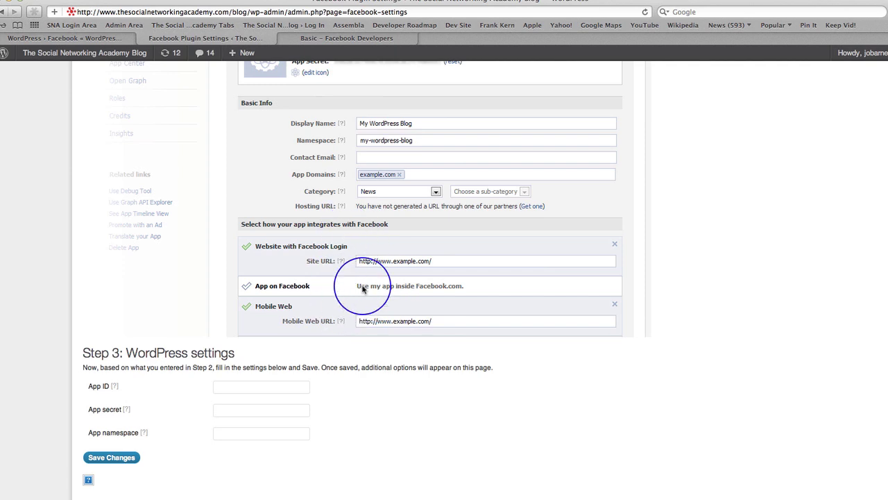
scroll(422, 275, up, 5)
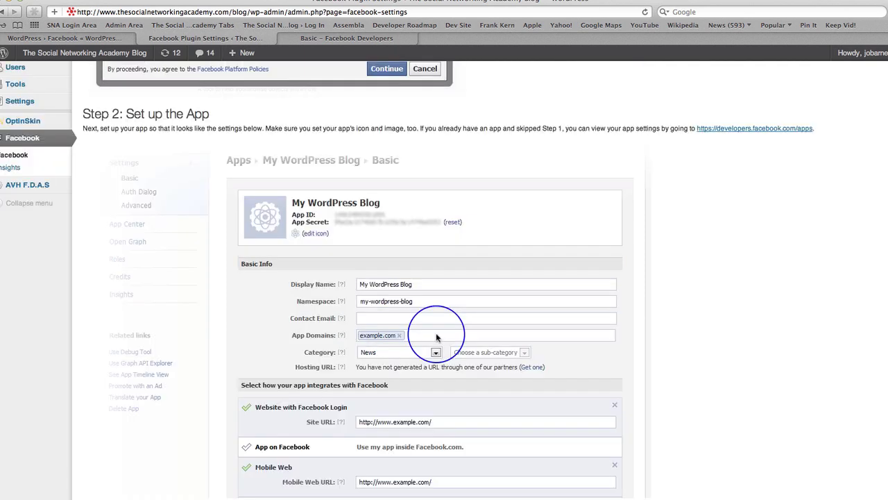
- Set the app domain to thesocialnetworkingacademy.com and enable Website with Facebook Login using the blog URL
click(335, 41)
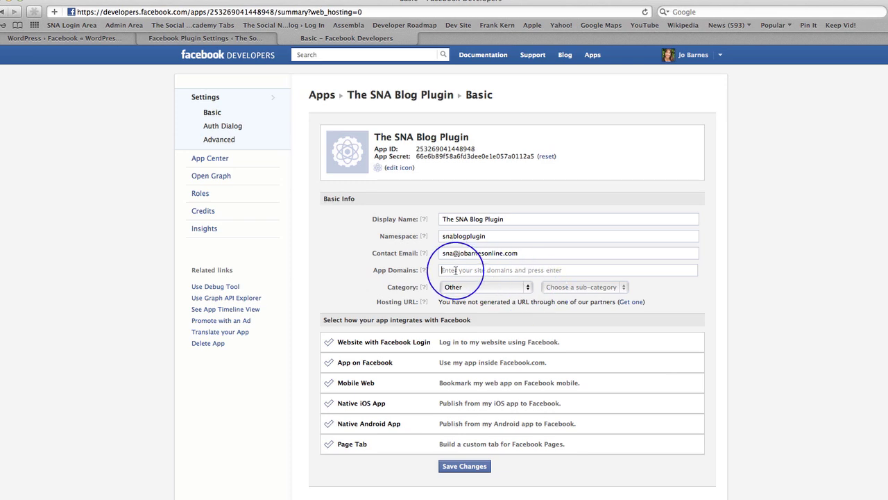
click(218, 39)
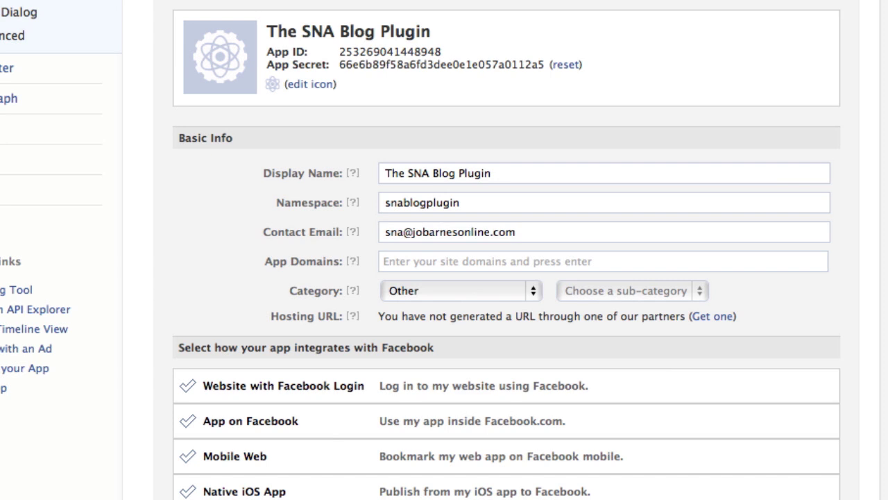
text(thesocialnetworkingacademy.com)
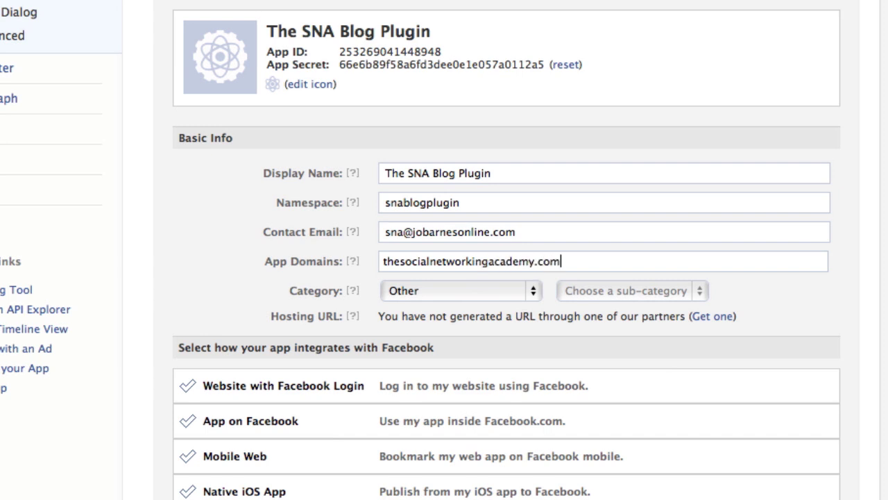
click(254, 390)
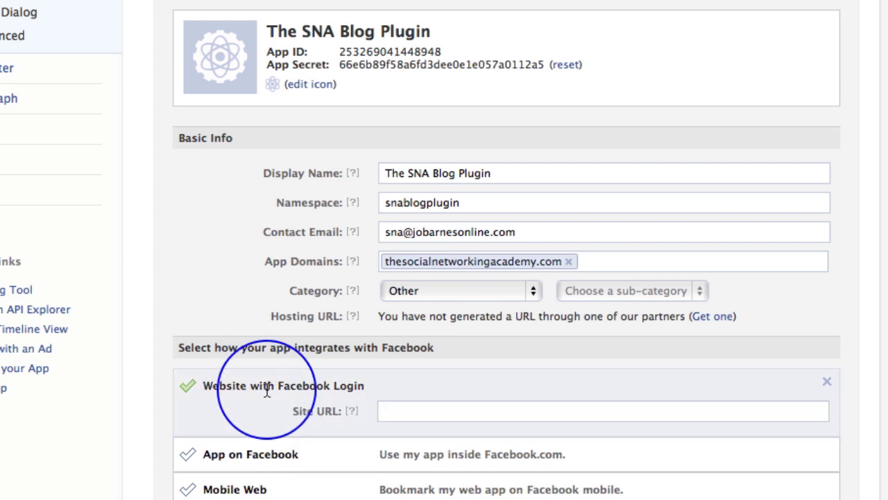
click(389, 409)
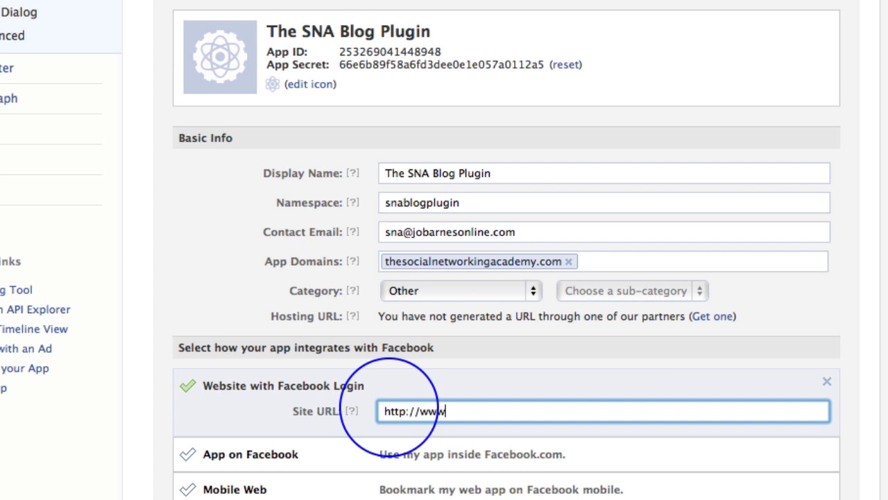
click(645, 413)
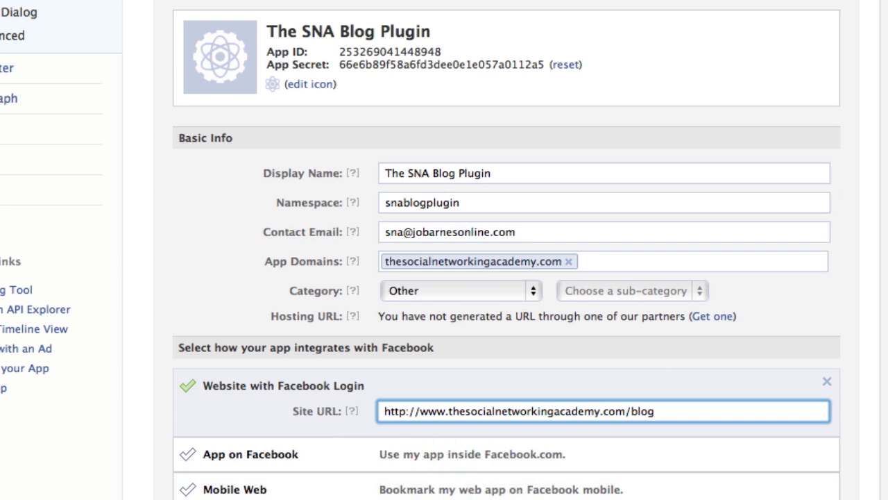
- Enable Mobile Web with the same /blog URL and save the app's changes
click(245, 489)
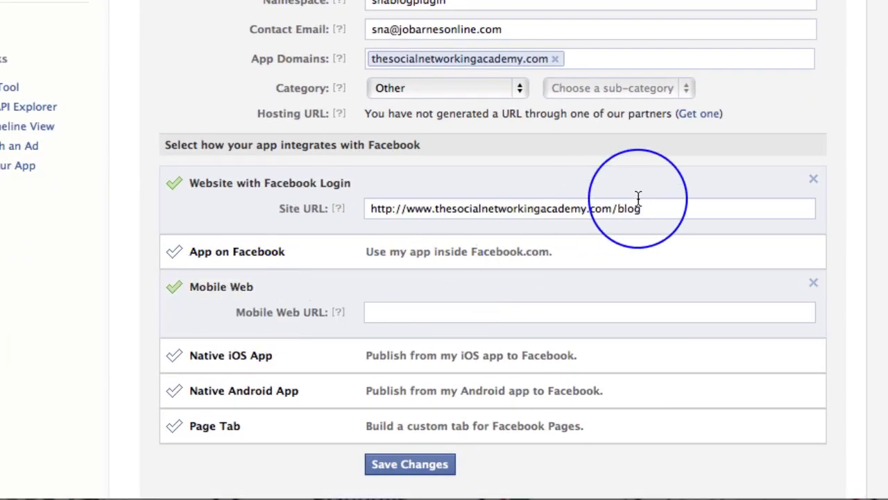
drag(650, 205, 340, 208)
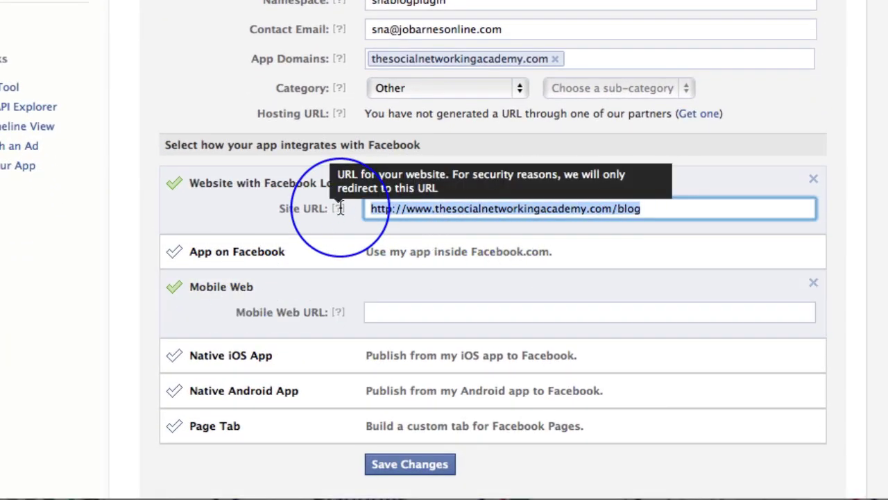
key(super+c)
click(412, 310)
key(super+v)
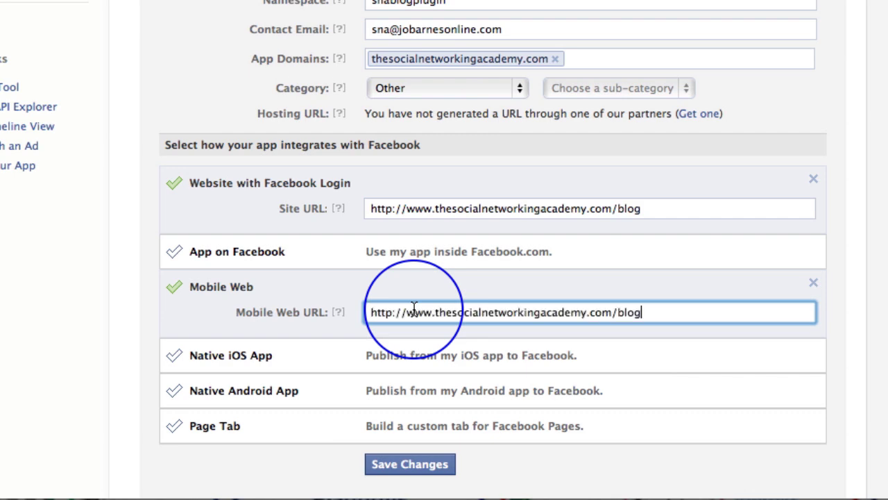
scroll(610, 333, down, 2)
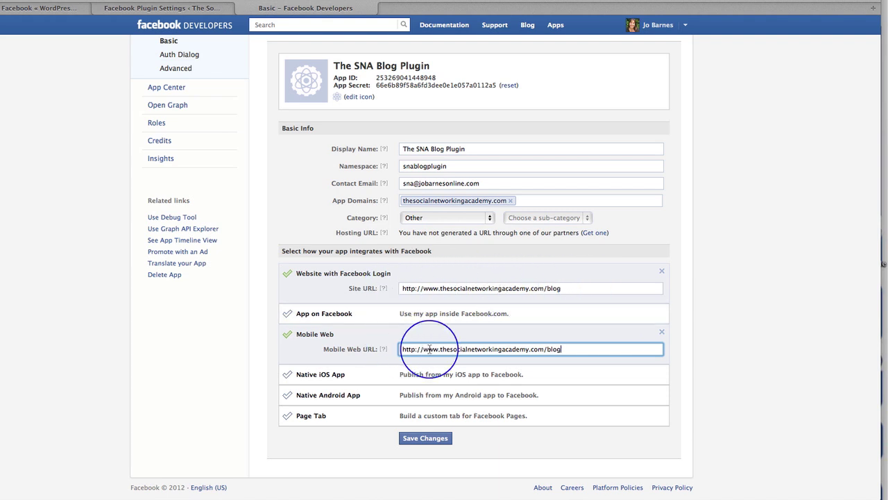
click(422, 438)
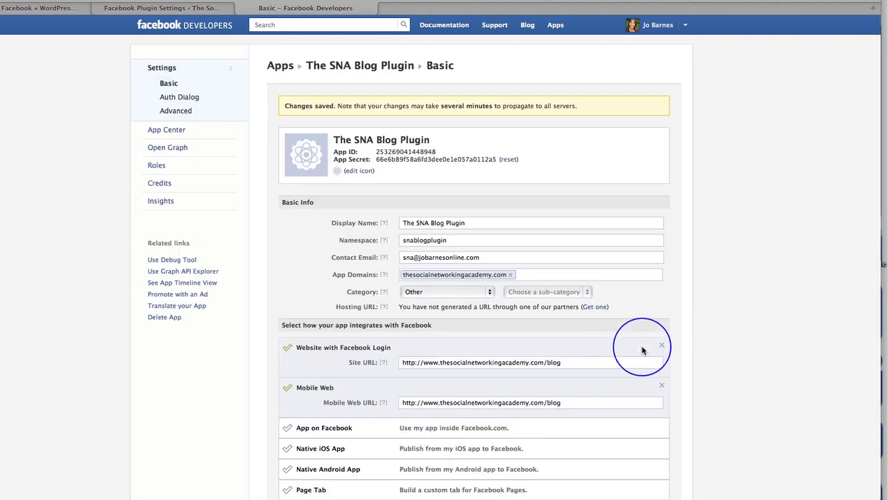
scroll(630, 393, down, 3)
scroll(628, 389, up, 3)
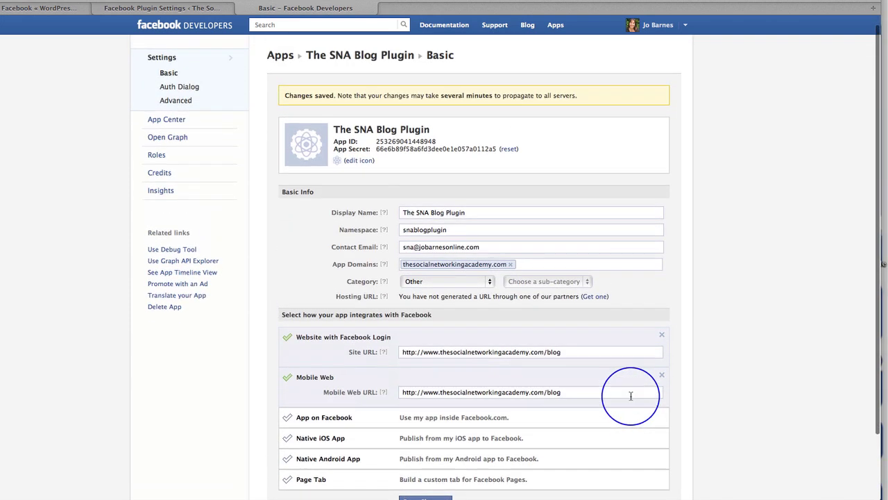
- Scroll the WordPress Facebook plugin settings to Step 3, then bring up the Facebook app's Basic settings
click(169, 6)
scroll(548, 302, down, 5)
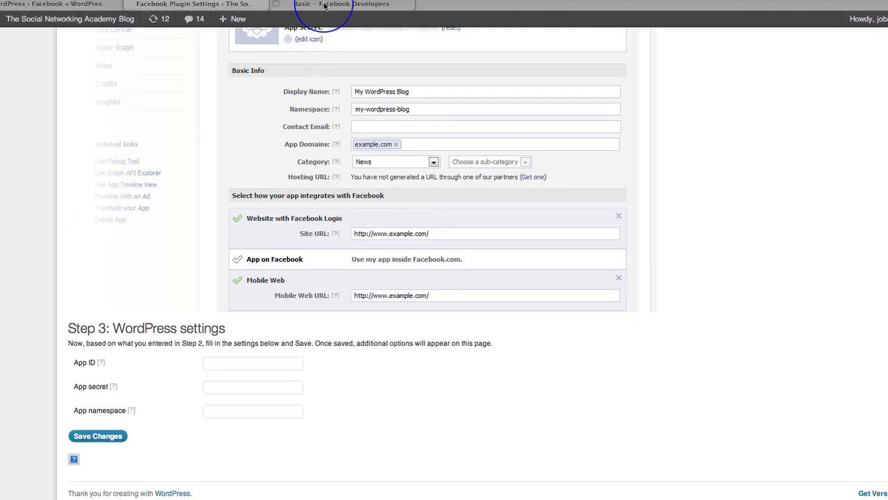
click(324, 6)
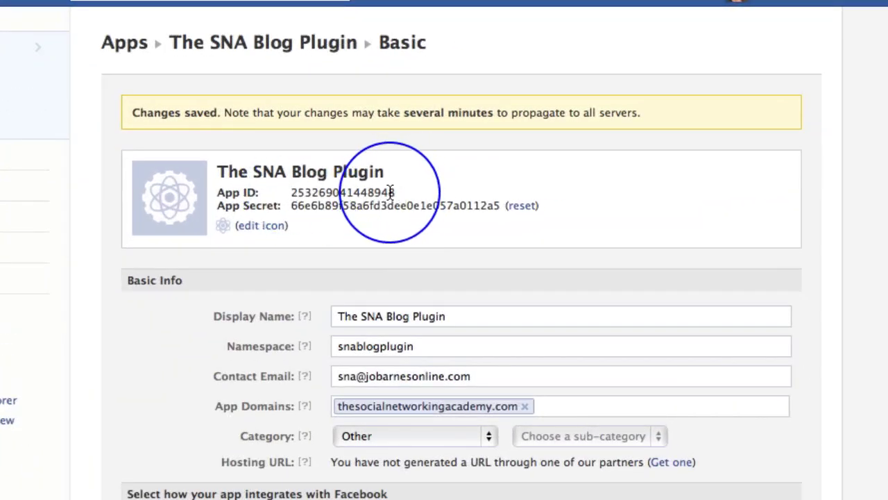
- Copy the App ID, App Secret and namespace snablogplugin into the Step 3 fields and save
drag(394, 192, 292, 197)
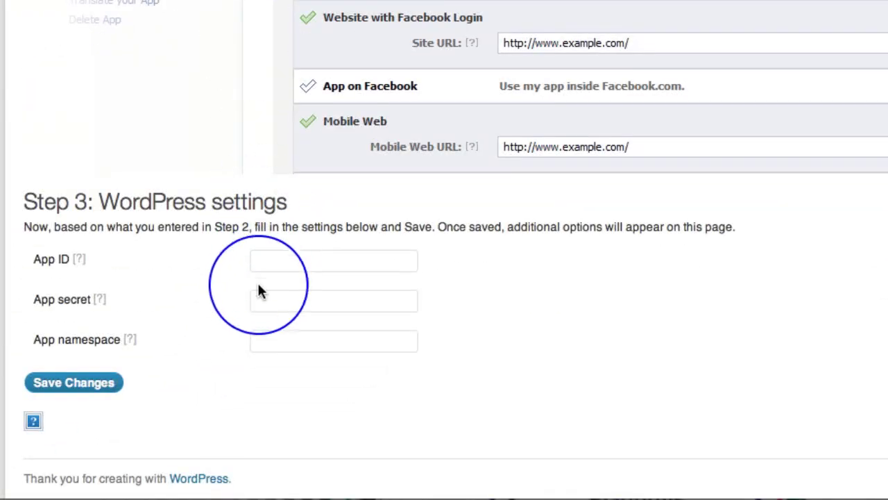
click(265, 259)
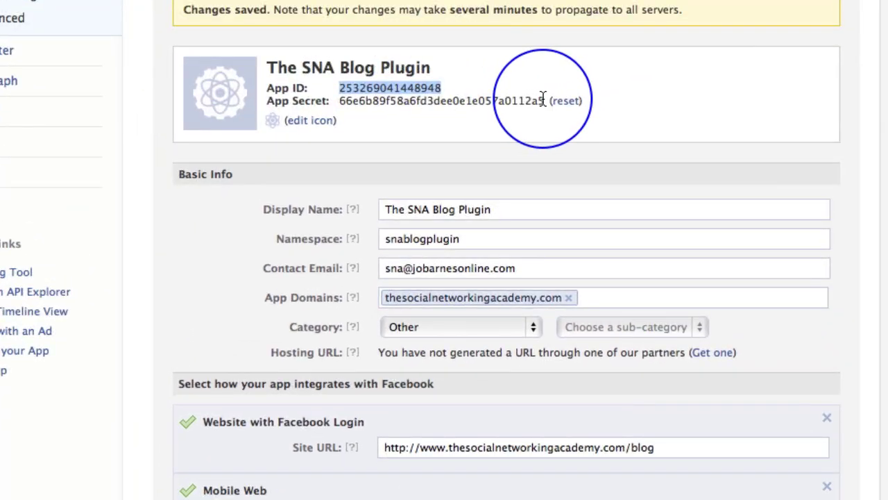
drag(544, 101, 341, 100)
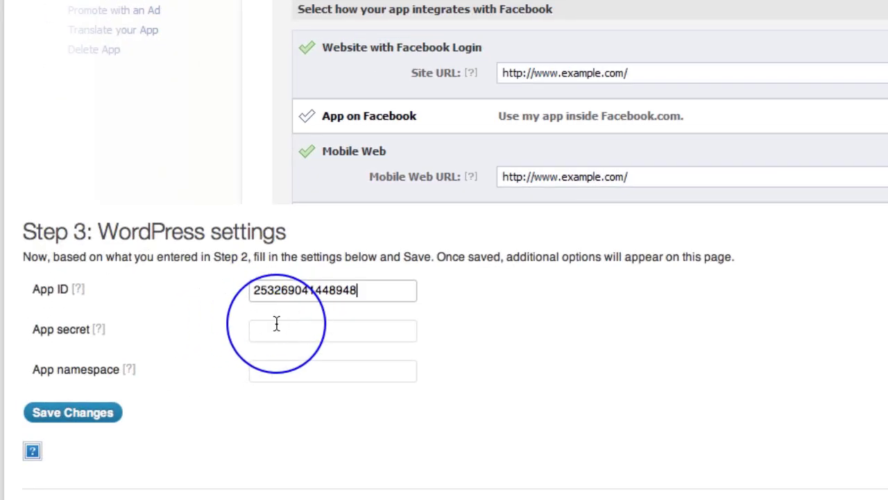
click(273, 328)
key(ctrl+v)
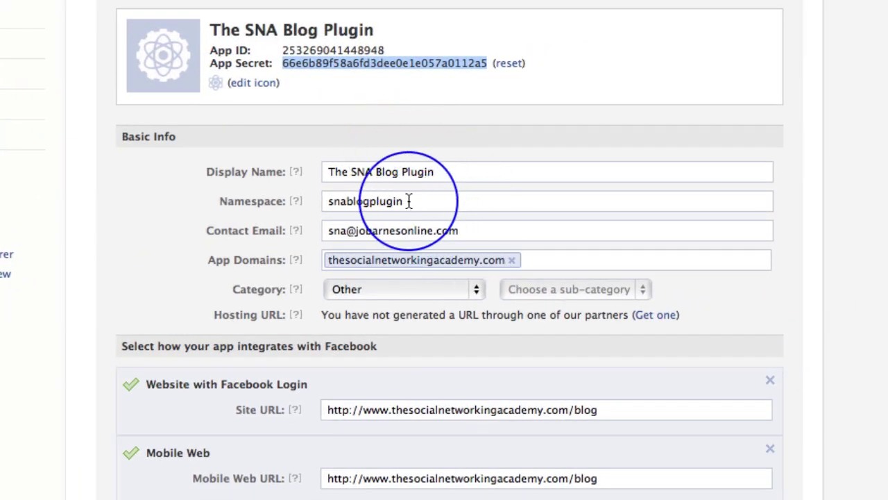
double_click(409, 201)
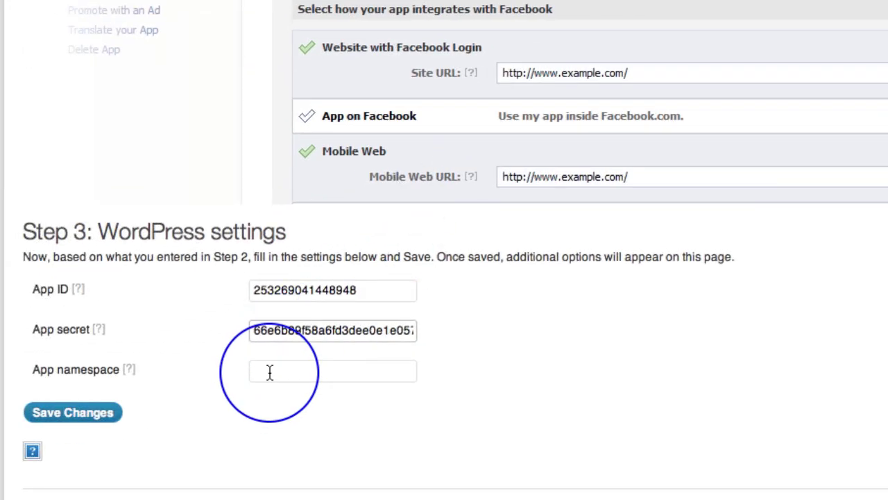
click(270, 372)
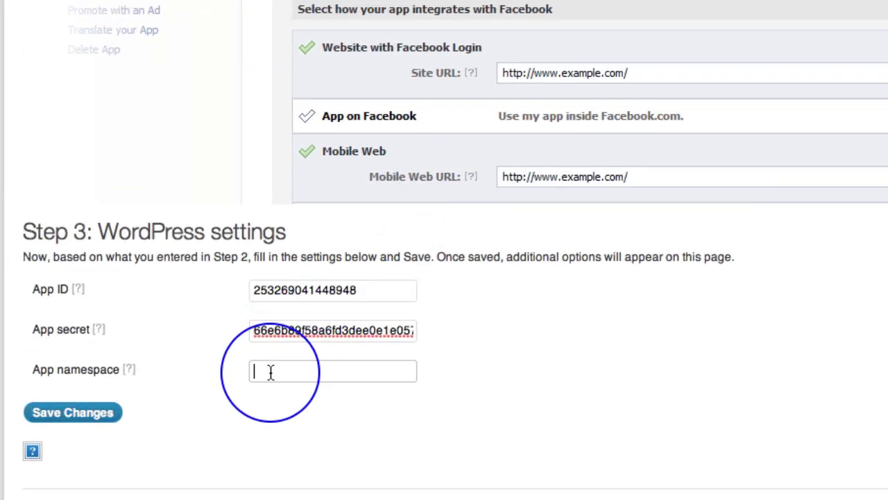
click(64, 411)
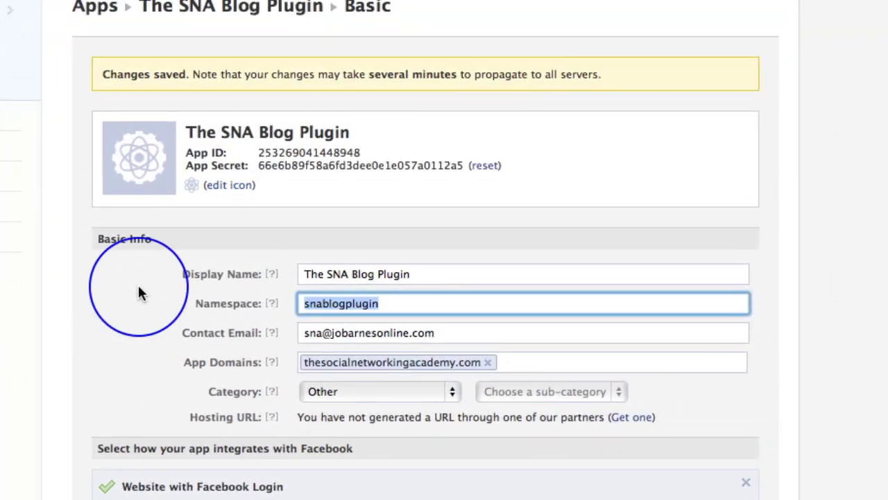
- Keep the app's default icon by cancelling the icon upload twice, then return to the WordPress plugin settings
mouse_move(167, 161)
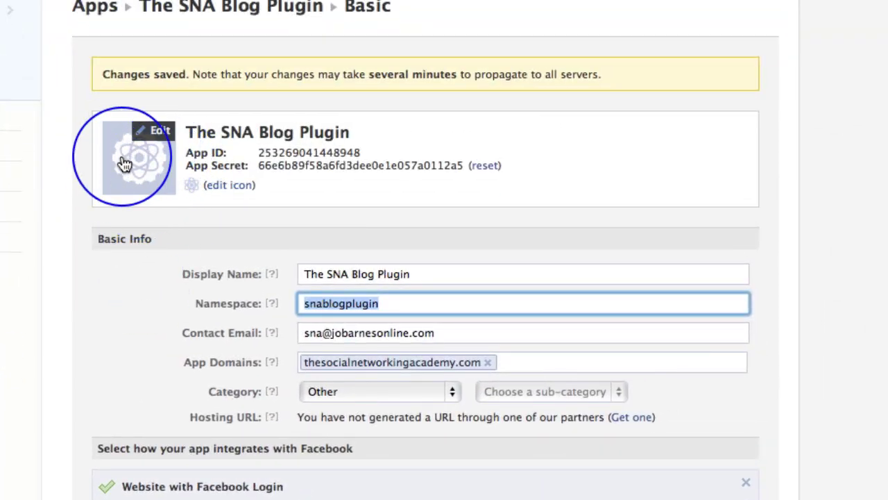
click(159, 135)
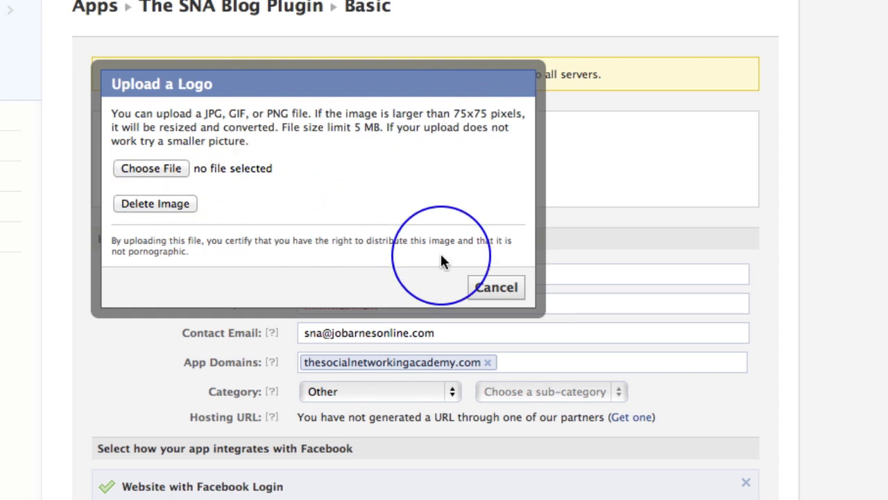
click(496, 288)
mouse_move(129, 163)
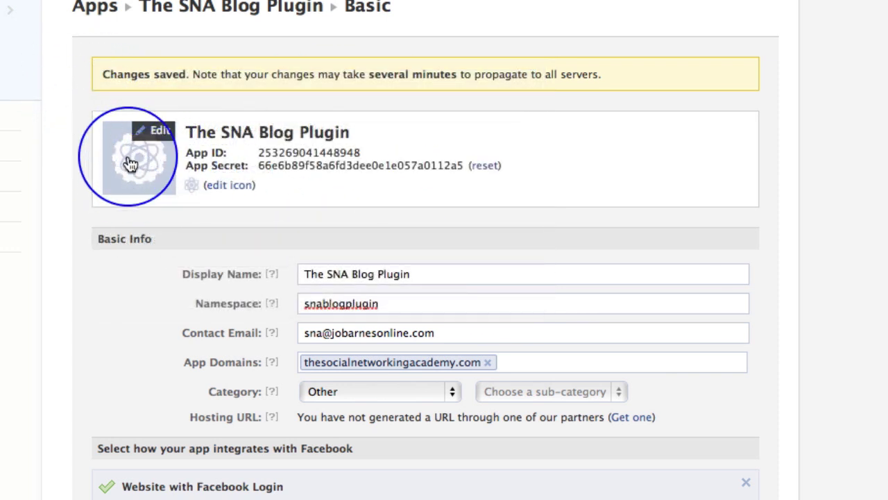
click(233, 189)
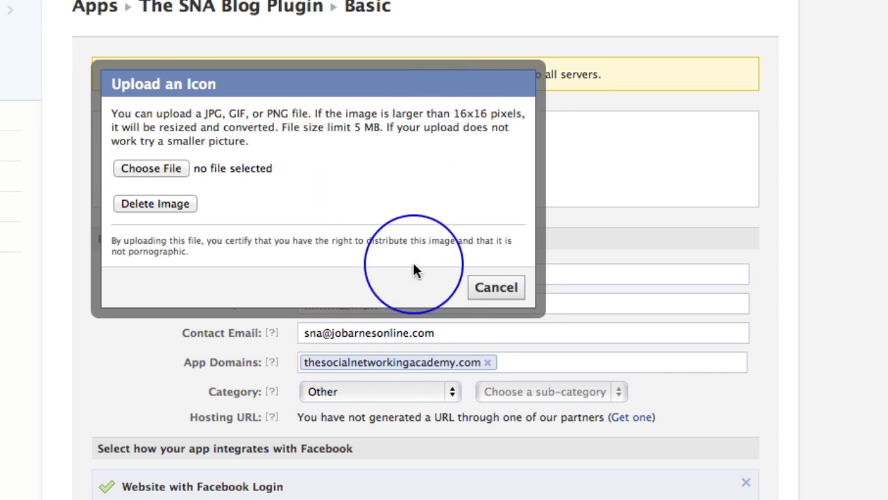
click(496, 288)
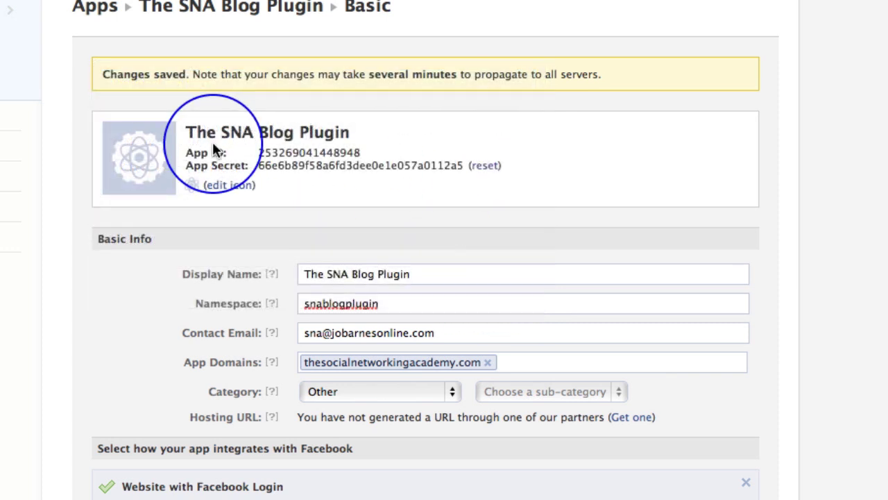
click(215, 2)
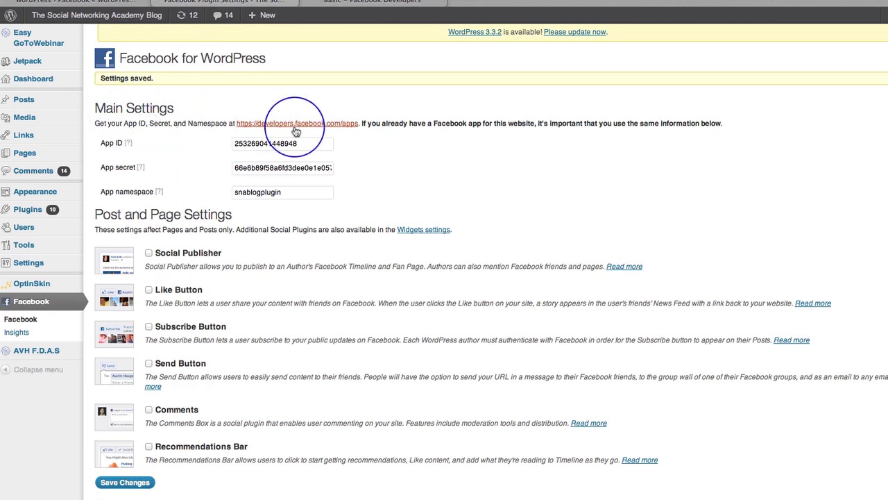
scroll(565, 181, down, 2)
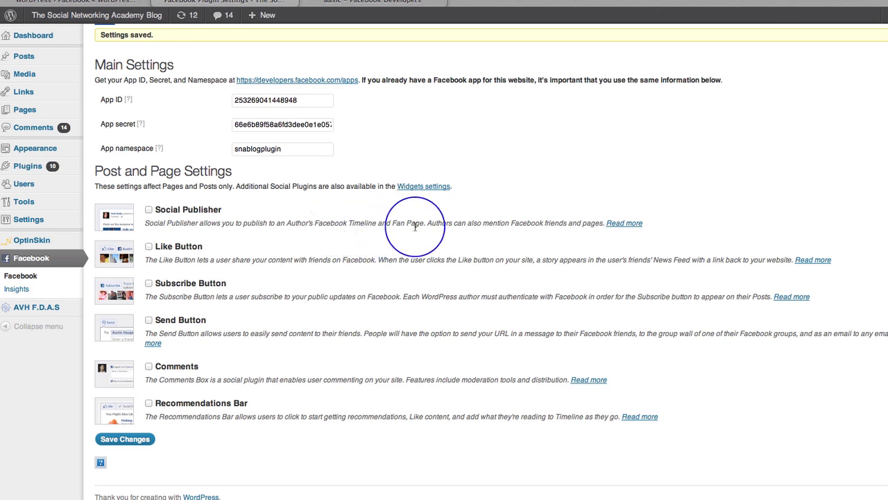
- Enable Social Publisher and log in with Facebook, allowing the SNA Blog Plugin to manage pages and post
click(148, 210)
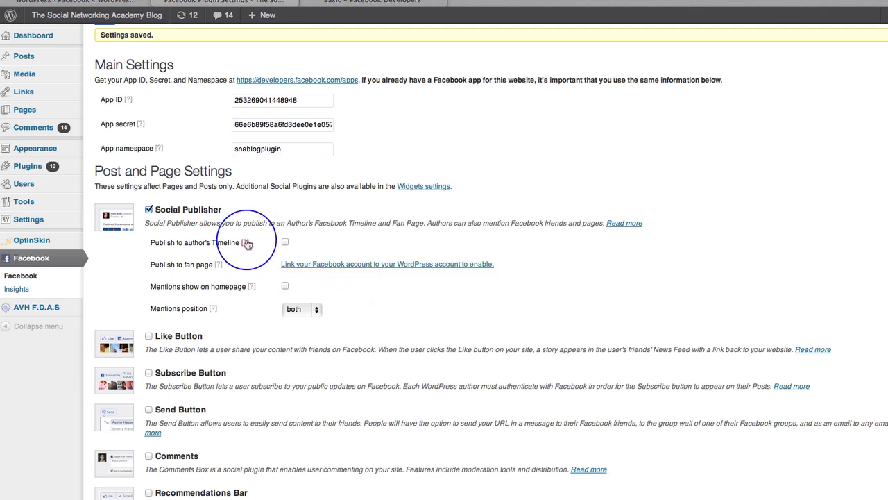
click(374, 267)
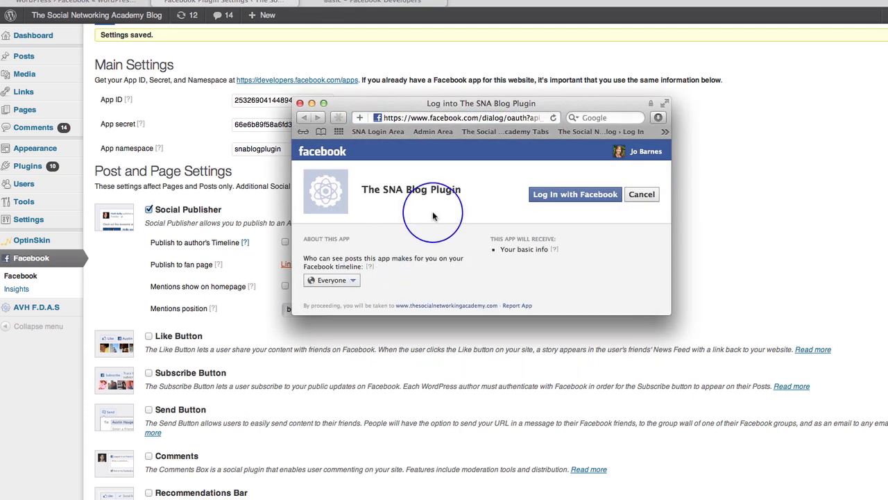
click(571, 197)
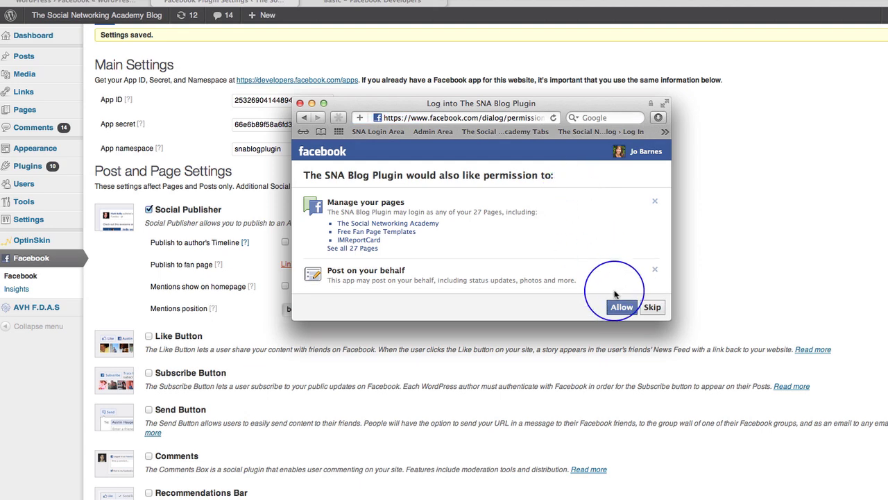
click(621, 307)
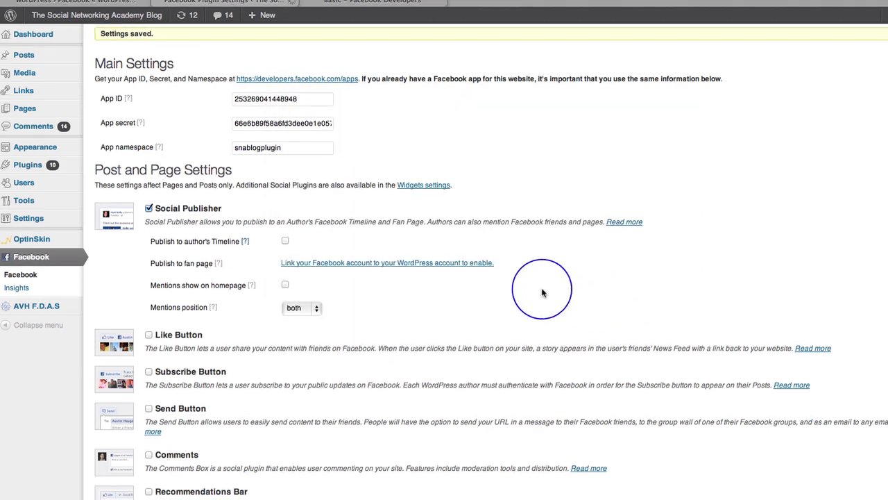
scroll(542, 292, down, 3)
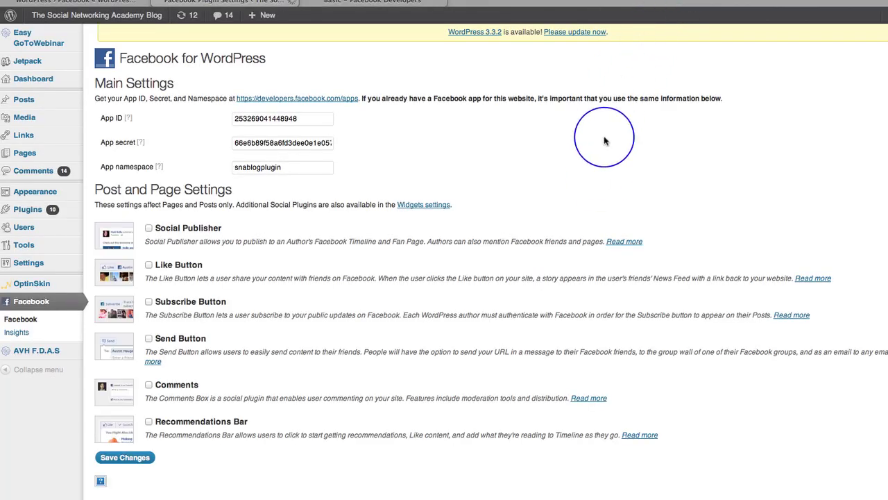
- Re-enable Social Publisher and set it to publish to The Social Networking Academy fan page
scroll(589, 214, down, 1)
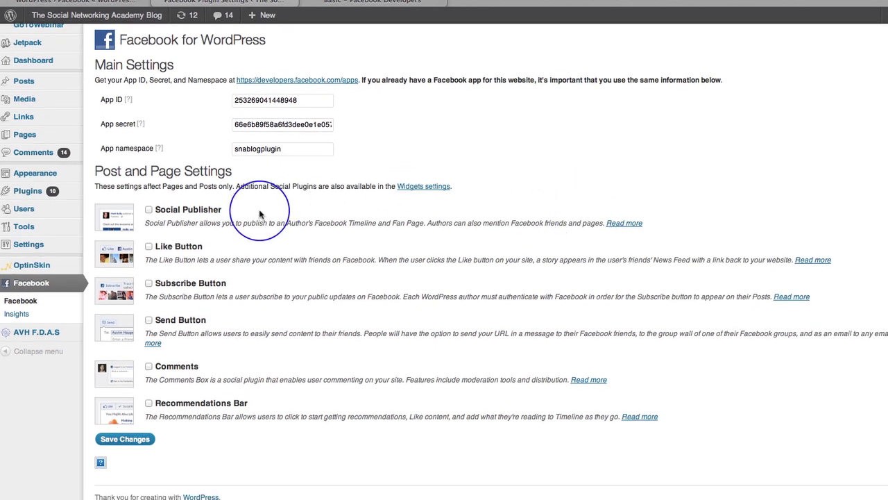
click(148, 210)
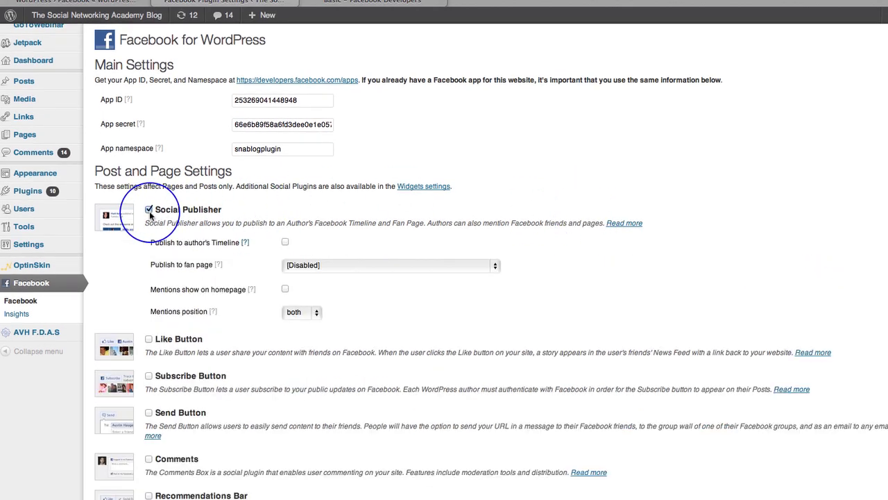
click(496, 271)
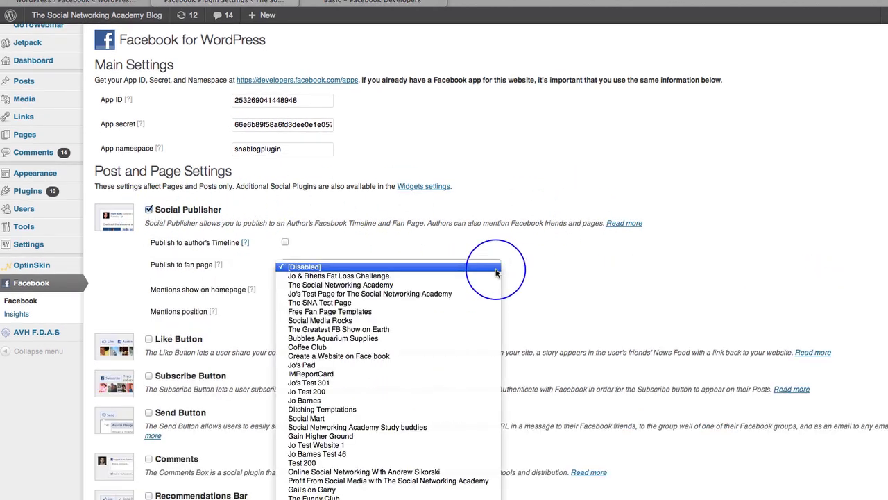
click(408, 284)
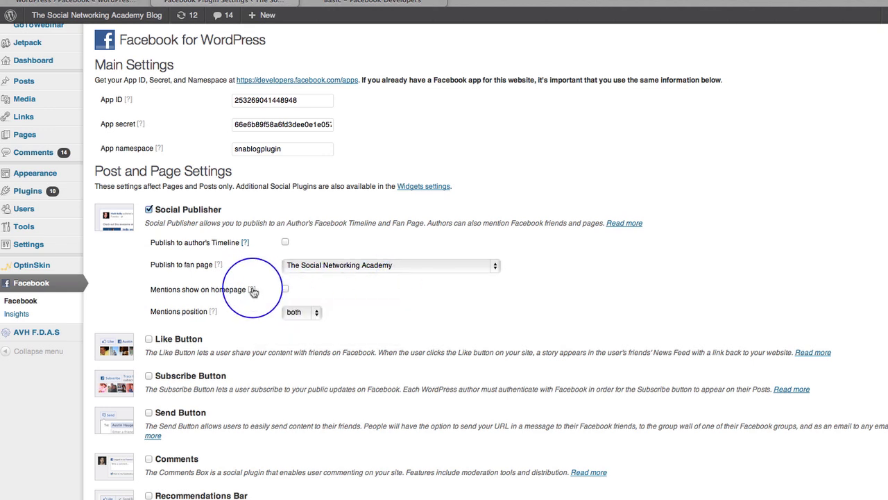
- Keep the homepage mentions position set to both
mouse_move(253, 291)
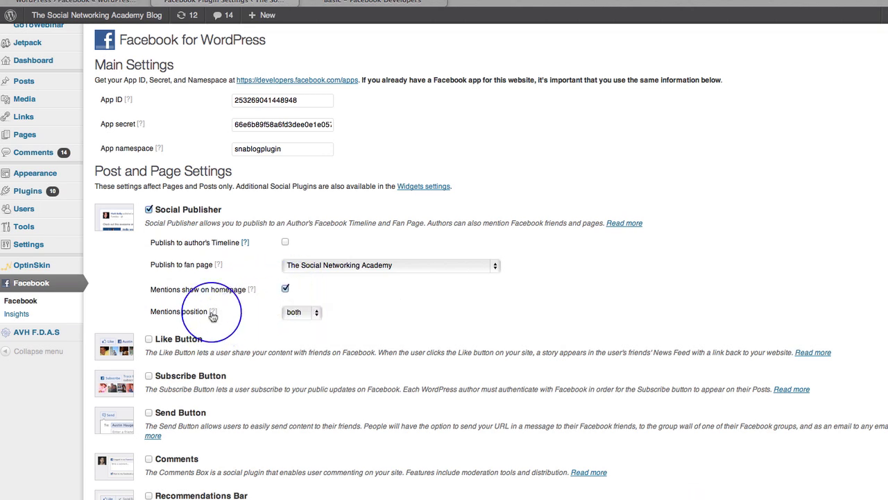
mouse_move(213, 315)
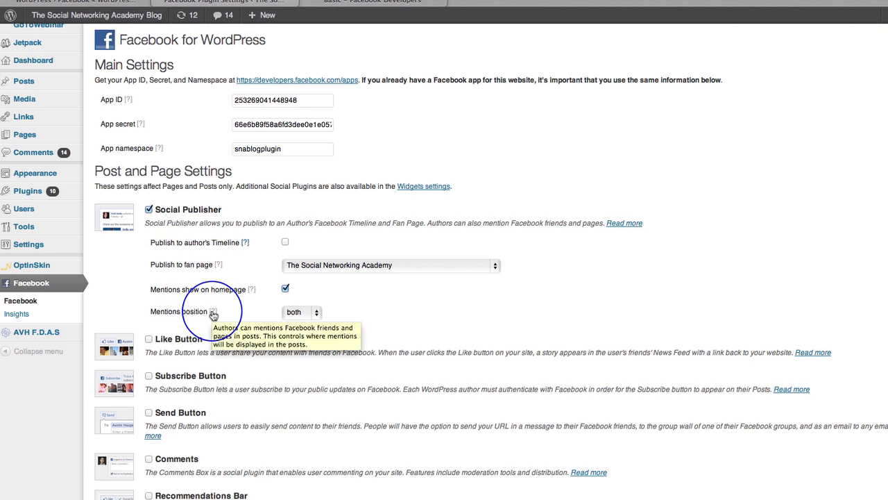
click(316, 314)
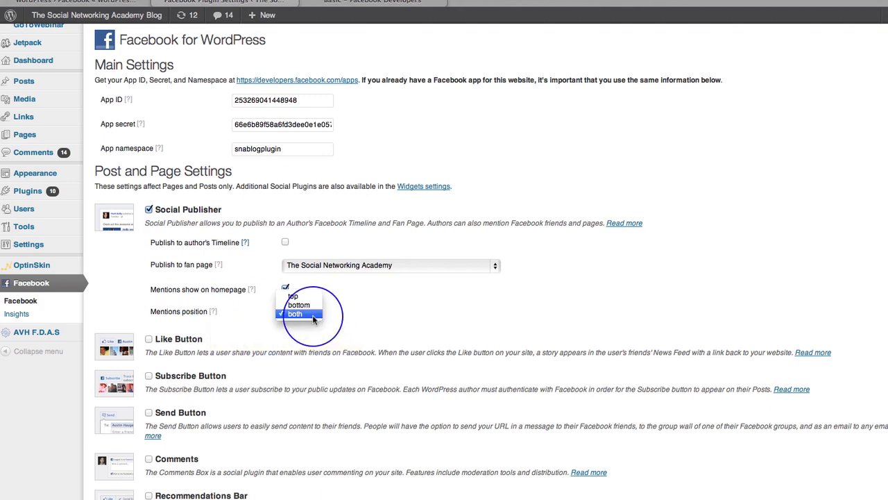
click(316, 314)
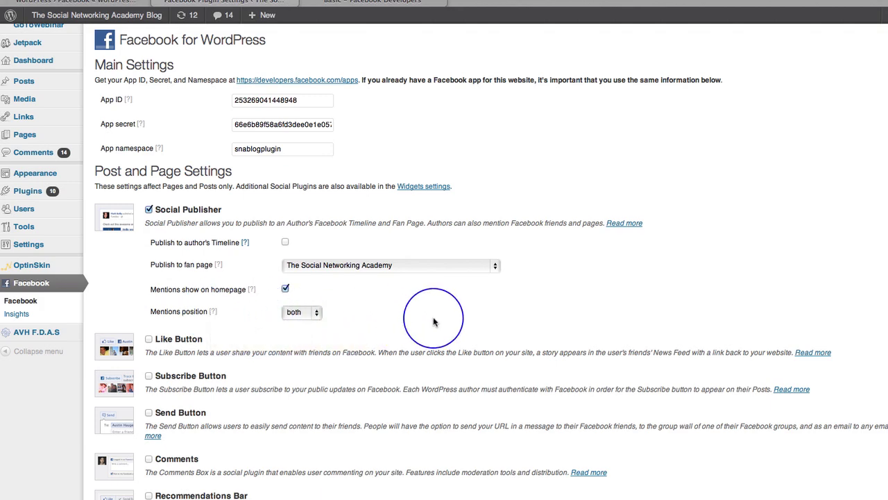
scroll(433, 319, down, 3)
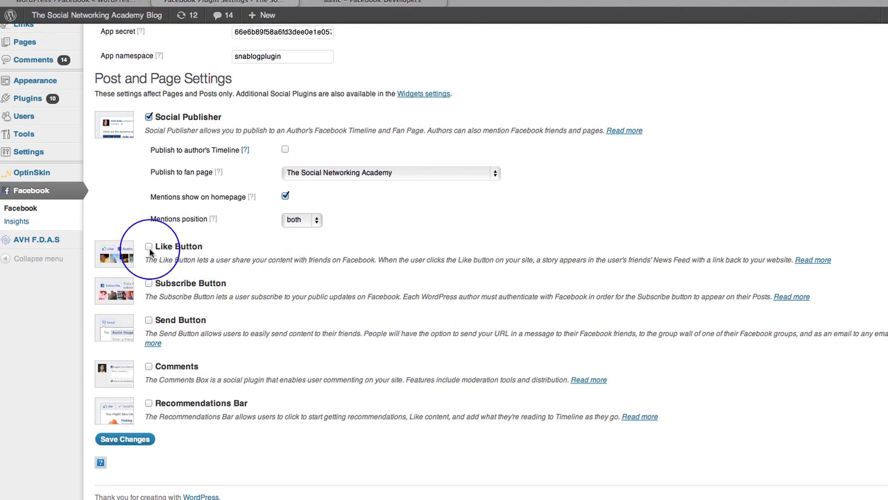
- Enable the Like Button with its Send option, and the Subscribe Button
click(149, 248)
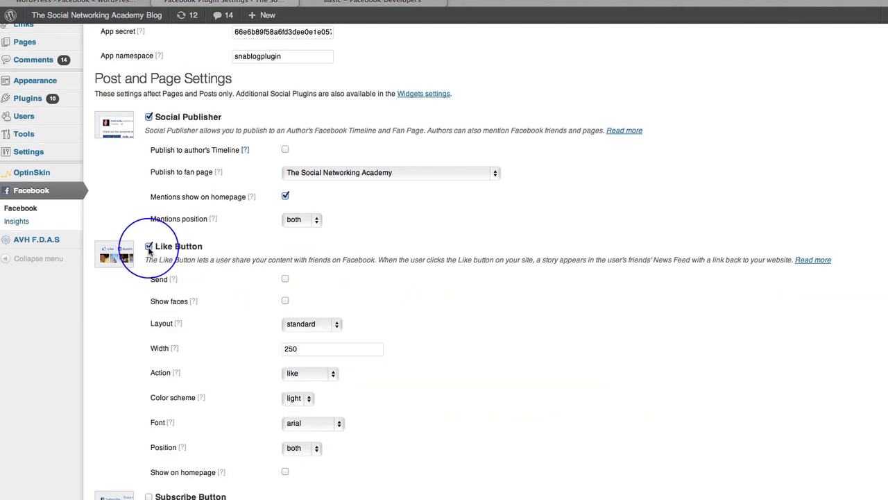
scroll(462, 354, down, 3)
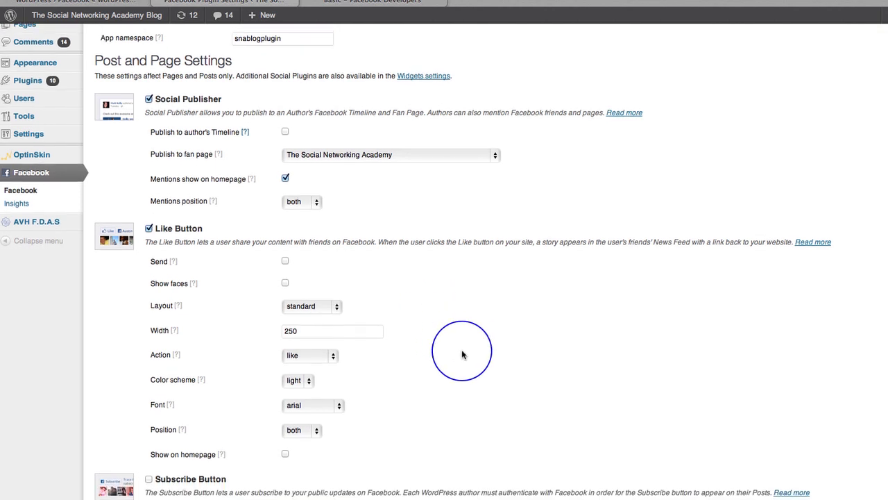
click(285, 205)
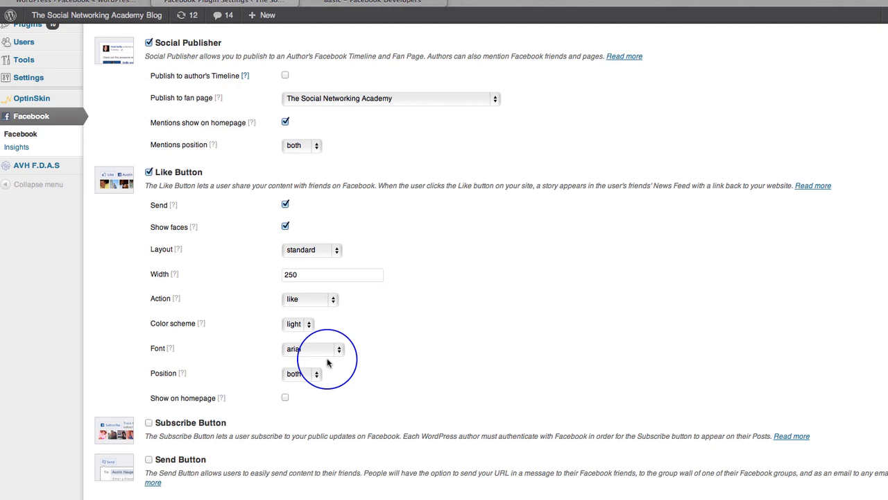
scroll(416, 325, up, 2)
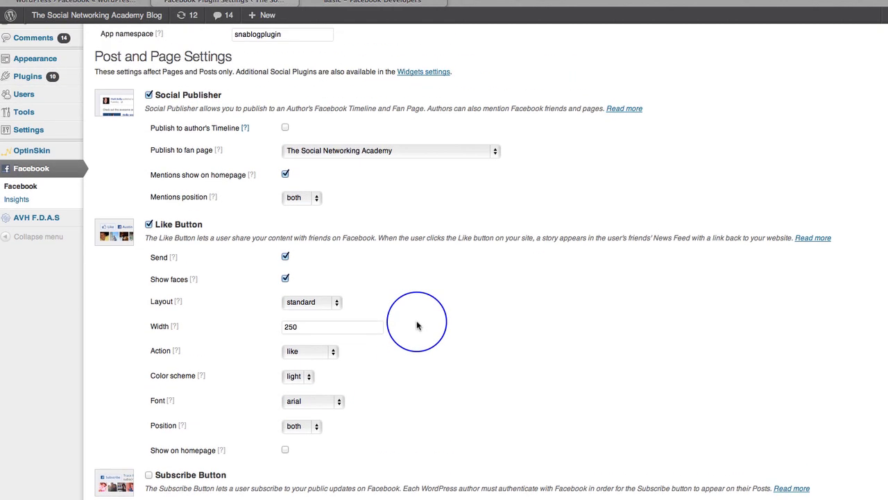
scroll(419, 323, down, 4)
scroll(420, 321, down, 2)
click(148, 283)
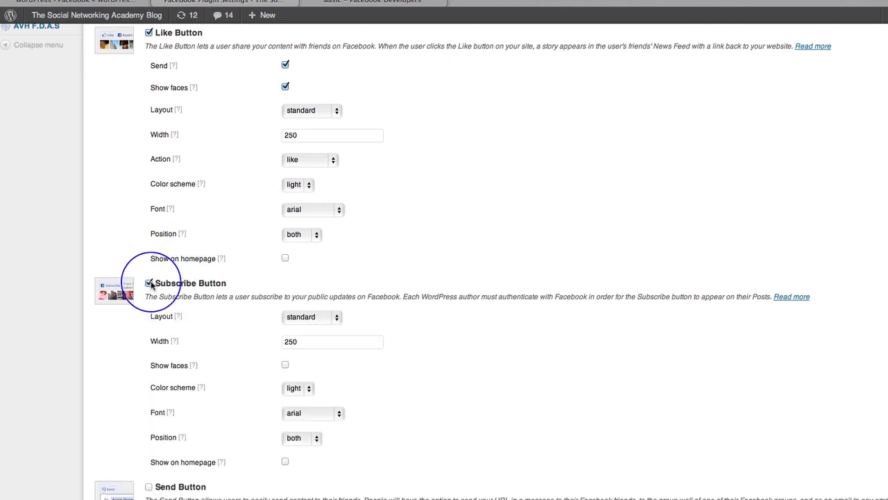
- Leave the Send Button off and enable Facebook Comments and the Recommendations Bar
scroll(397, 394, down, 2)
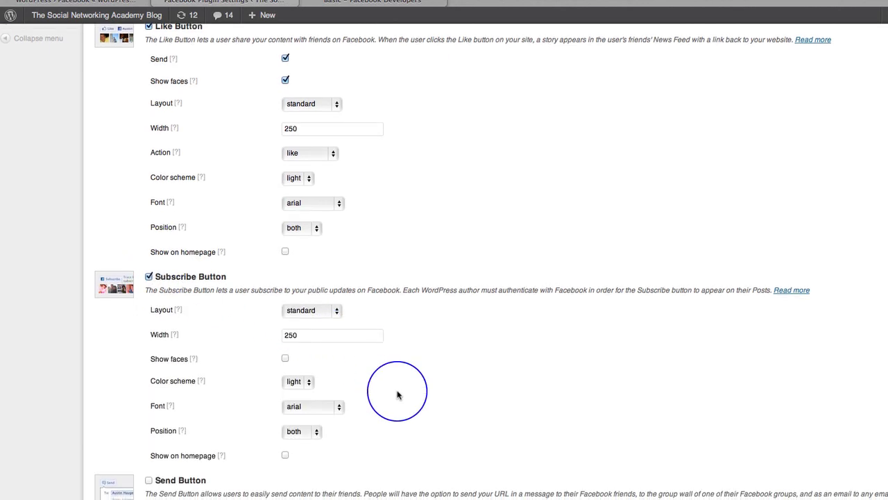
scroll(397, 394, down, 1)
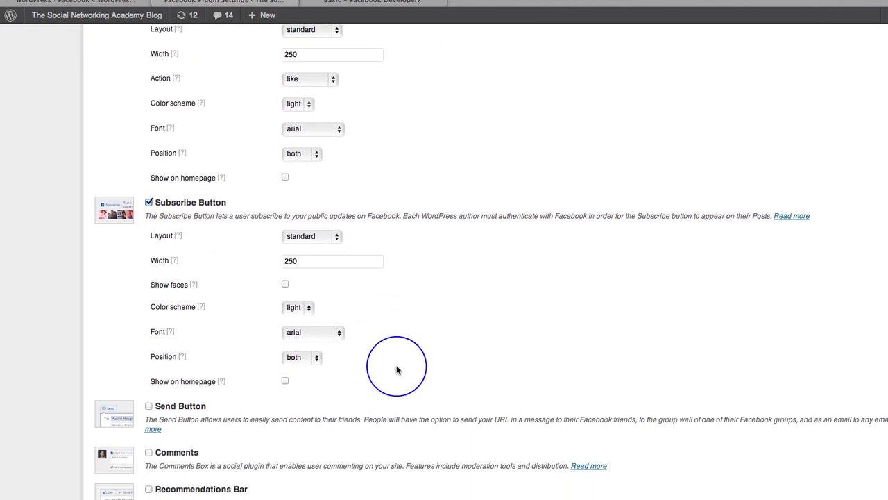
scroll(397, 369, down, 3)
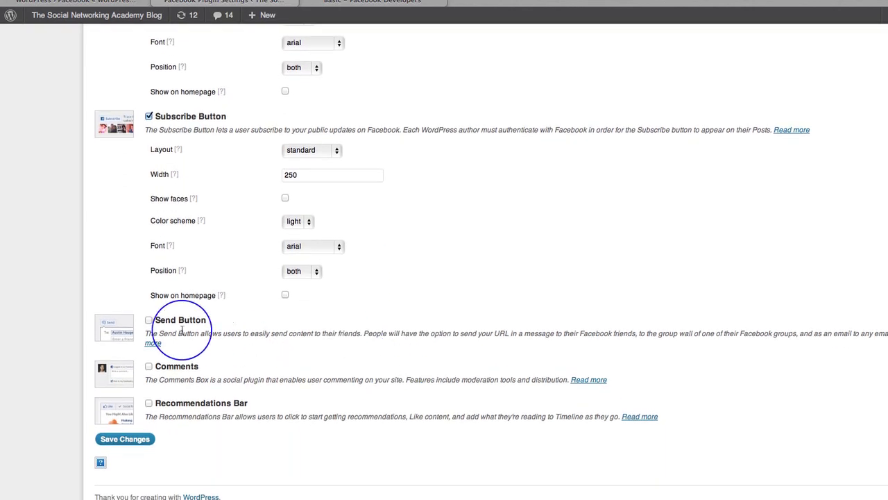
scroll(188, 227, up, 5)
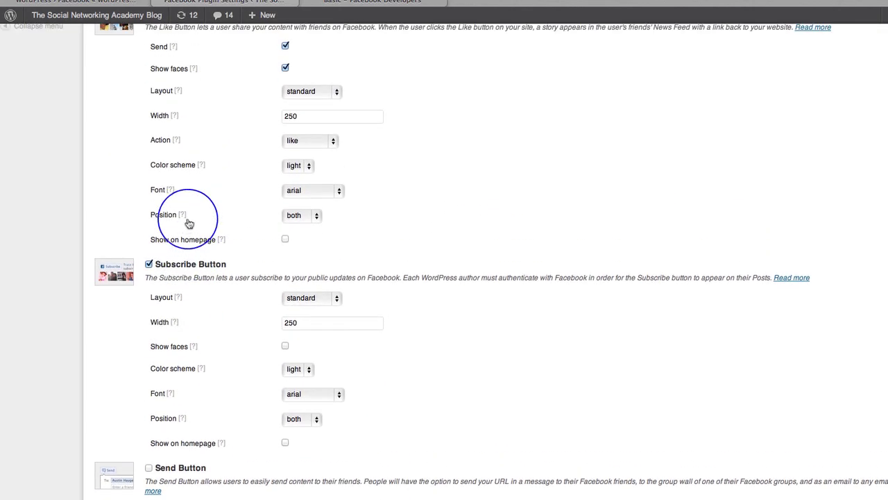
scroll(226, 313, down, 5)
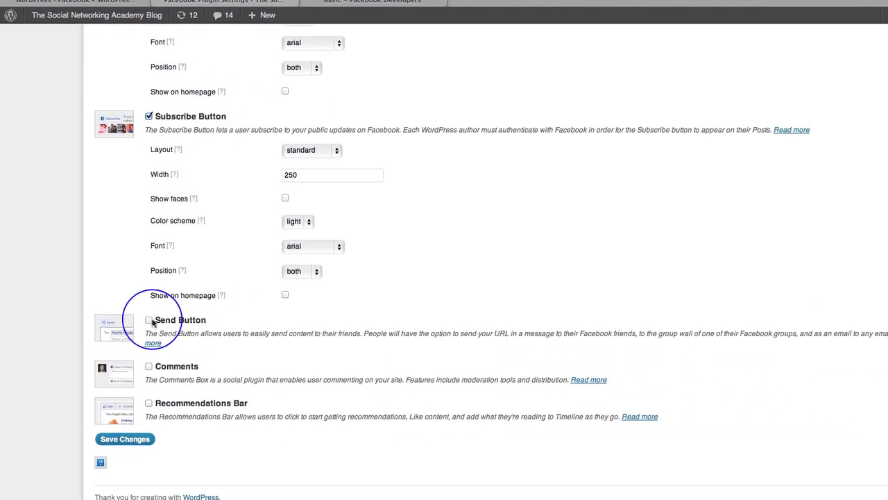
click(148, 320)
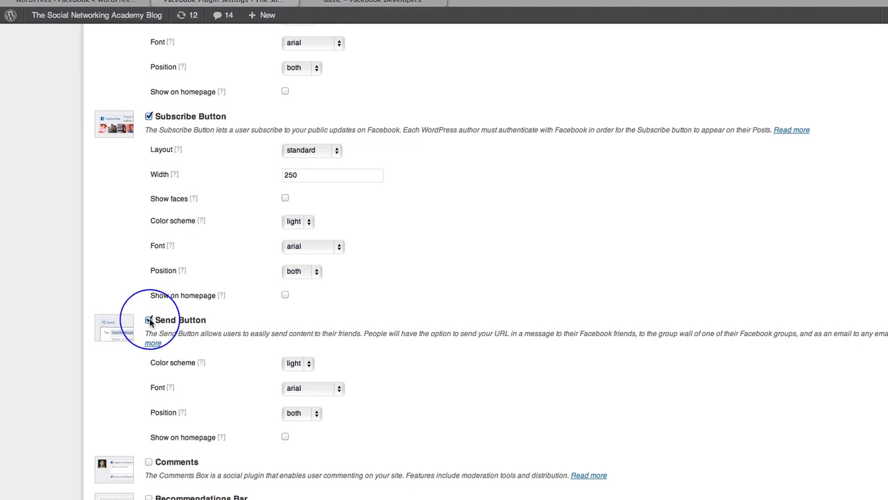
click(148, 320)
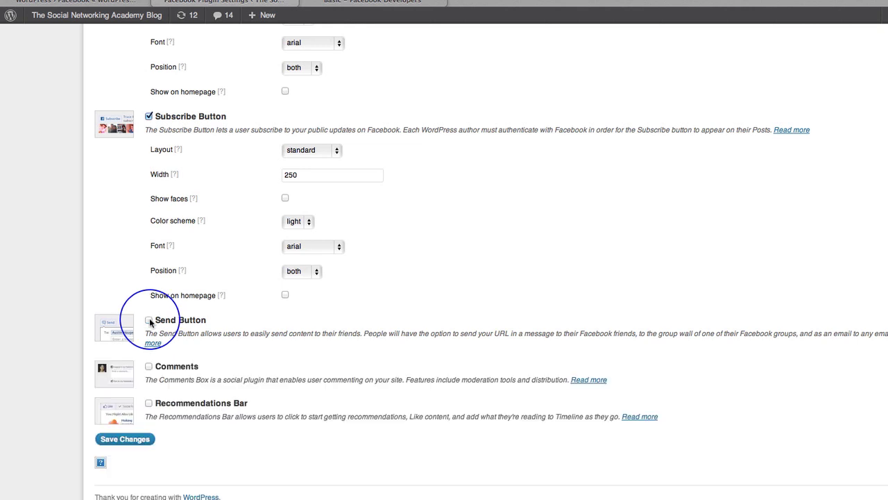
click(149, 366)
scroll(271, 459, down, 2)
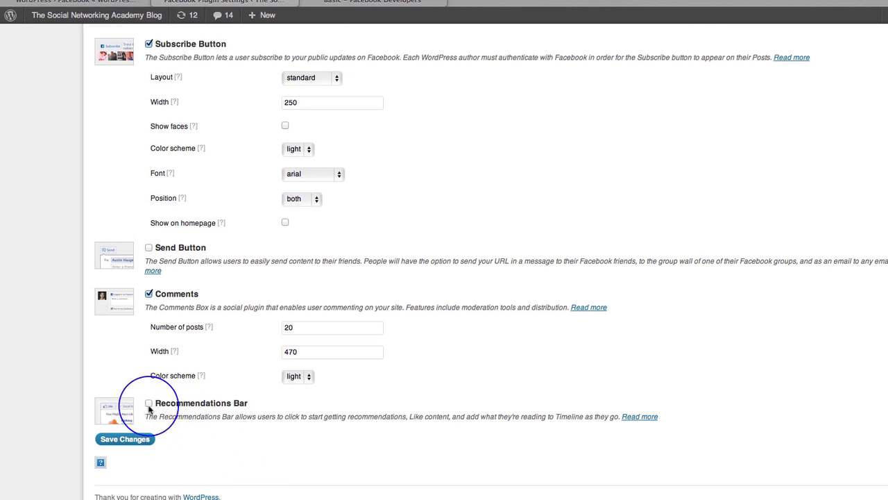
click(149, 403)
scroll(480, 432, down, 3)
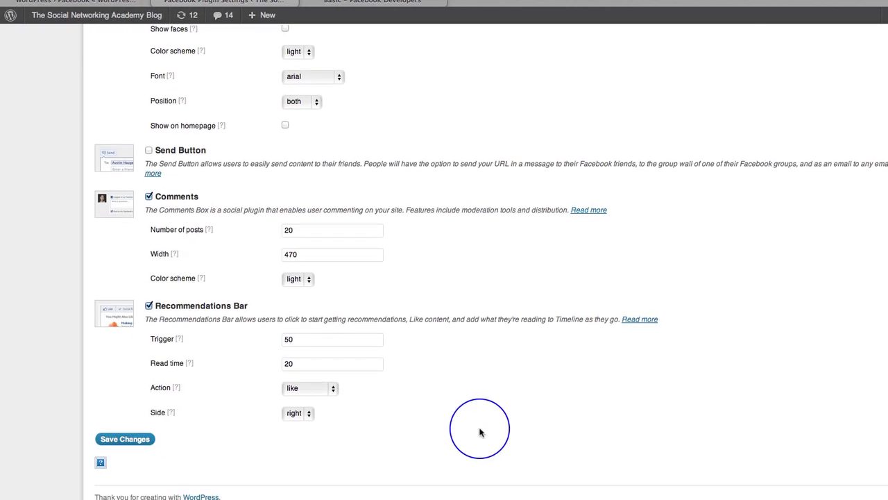
scroll(479, 432, up, 10)
scroll(479, 432, up, 2)
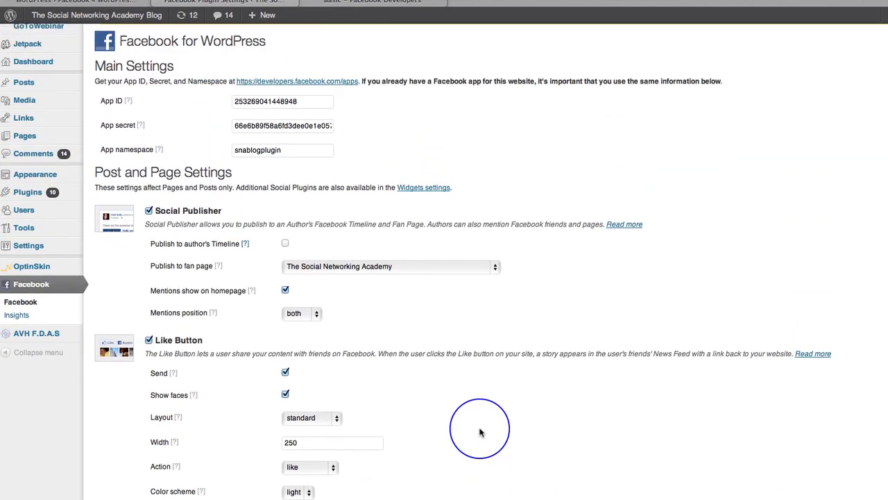
- Save Changes on the Facebook for WordPress page and check the Settings saved notice
scroll(480, 433, down, 12)
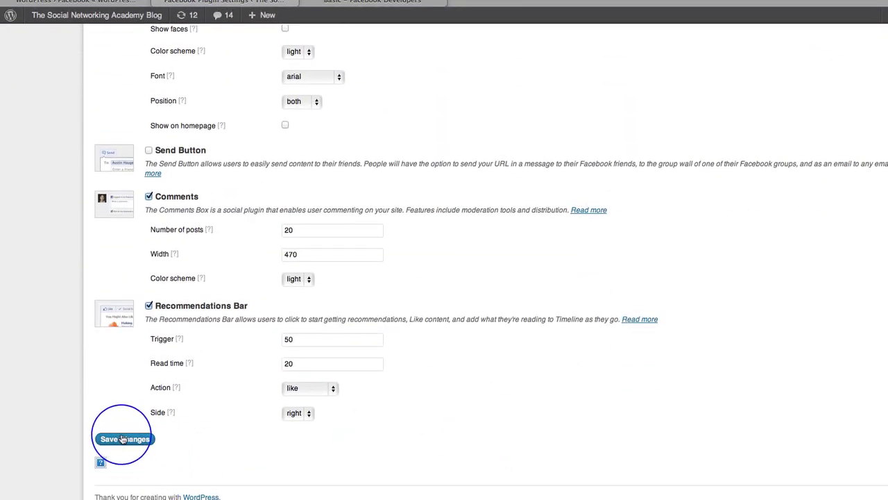
click(119, 441)
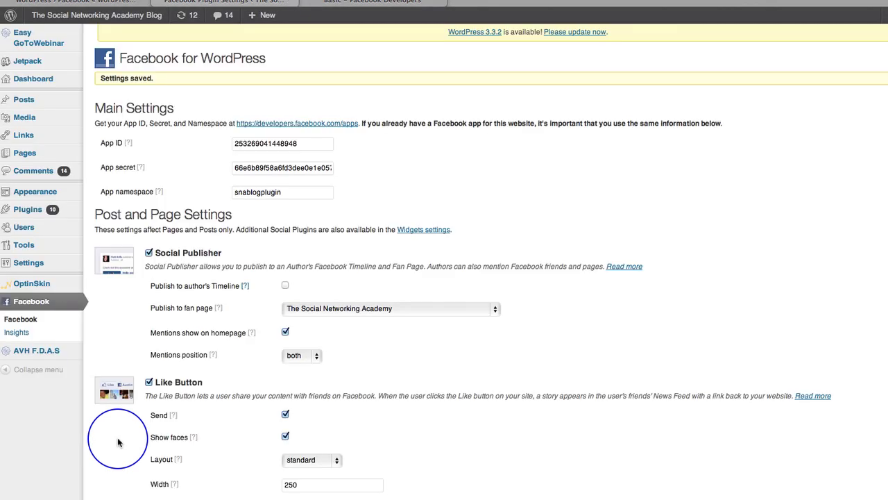
scroll(549, 303, down, 10)
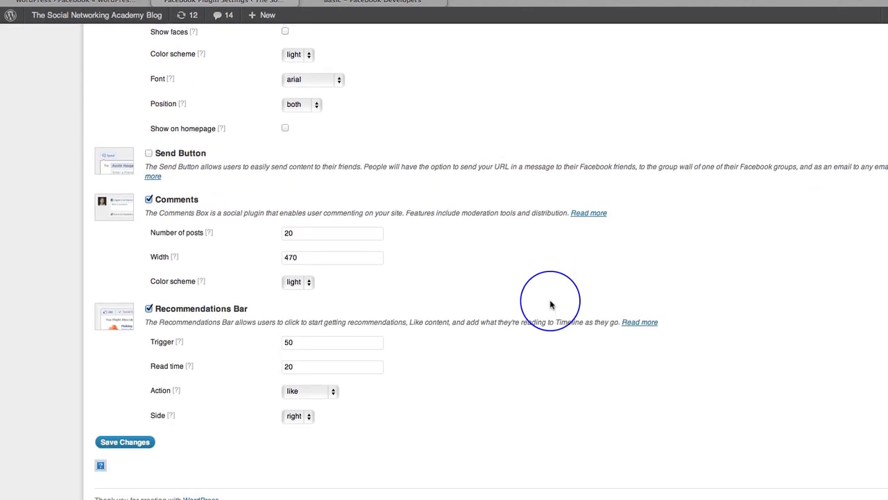
scroll(549, 303, up, 10)
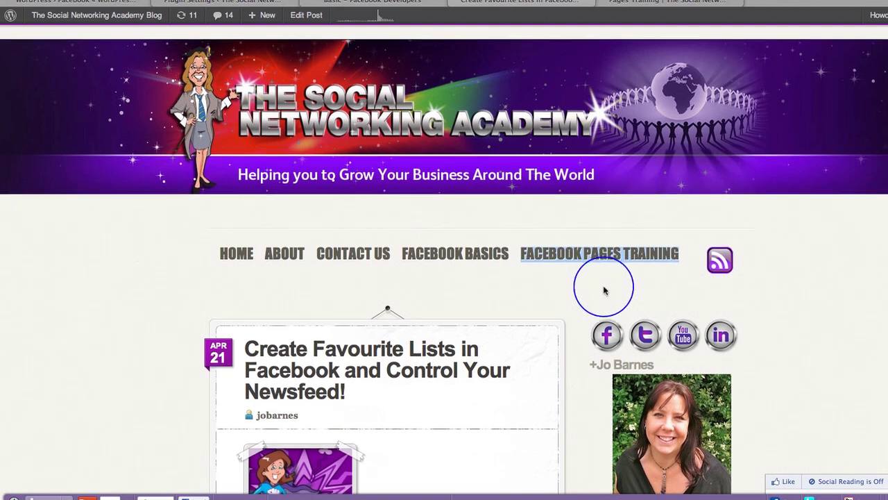
- Scroll through the favourite-lists blog post to check its Facebook Like, Subscribe and comments plugins
scroll(603, 289, down, 4)
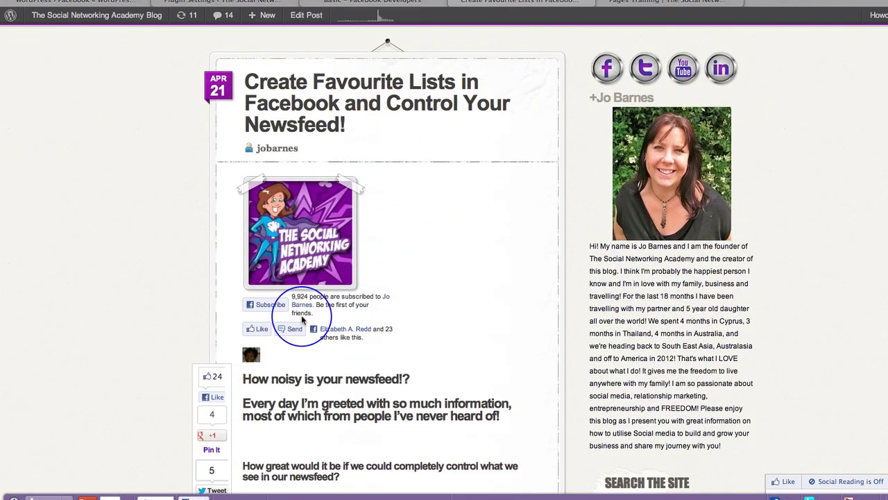
scroll(426, 311, down, 4)
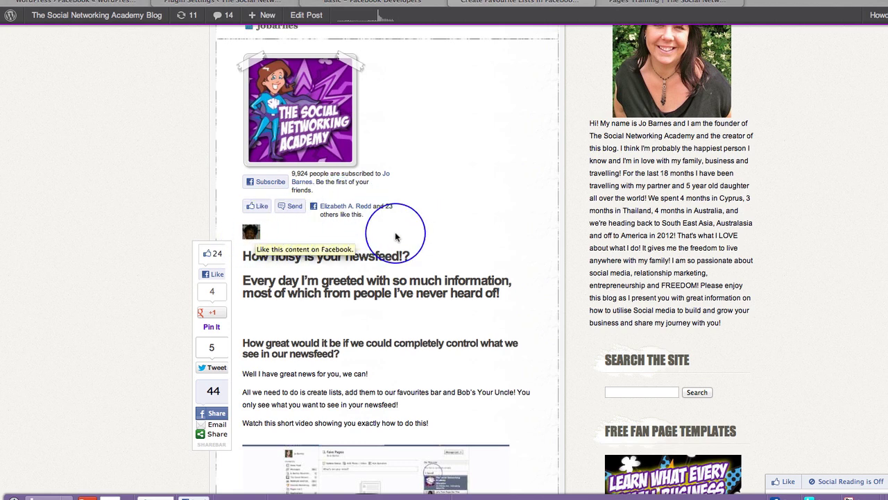
scroll(485, 254, down, 3)
scroll(485, 253, down, 8)
scroll(486, 253, down, 4)
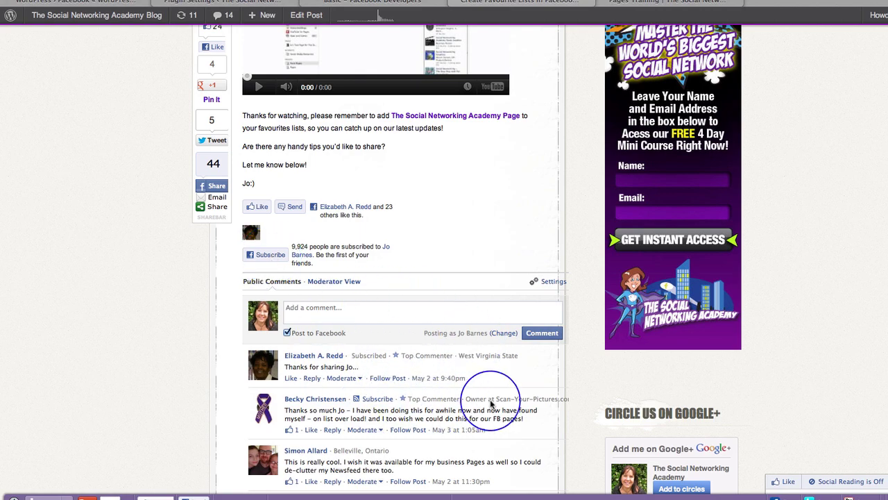
scroll(490, 403, down, 6)
scroll(490, 405, down, 15)
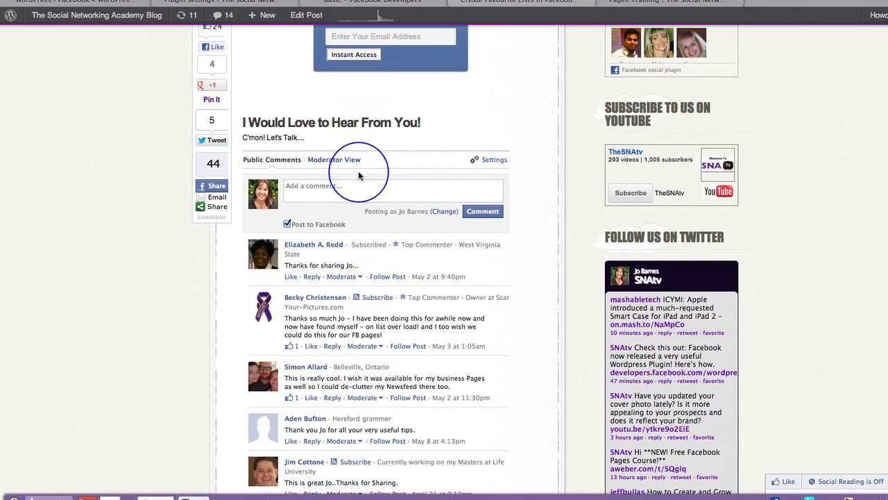
scroll(492, 390, down, 6)
scroll(492, 392, down, 3)
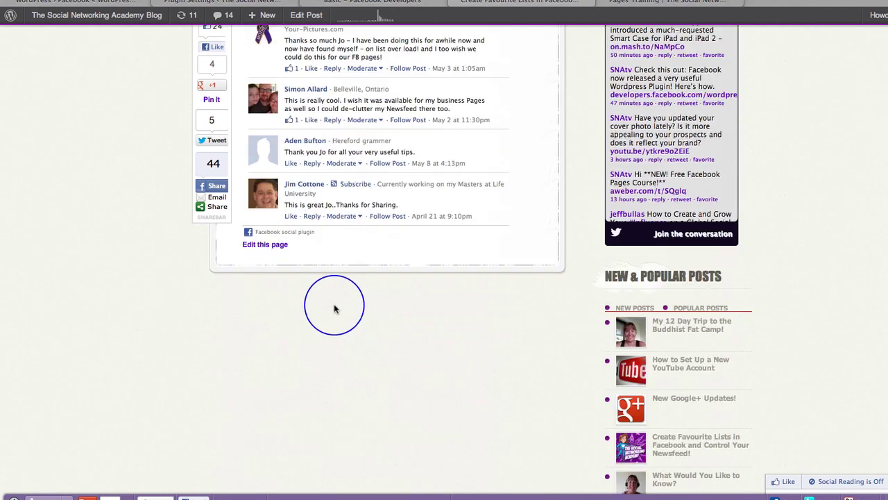
scroll(429, 245, up, 18)
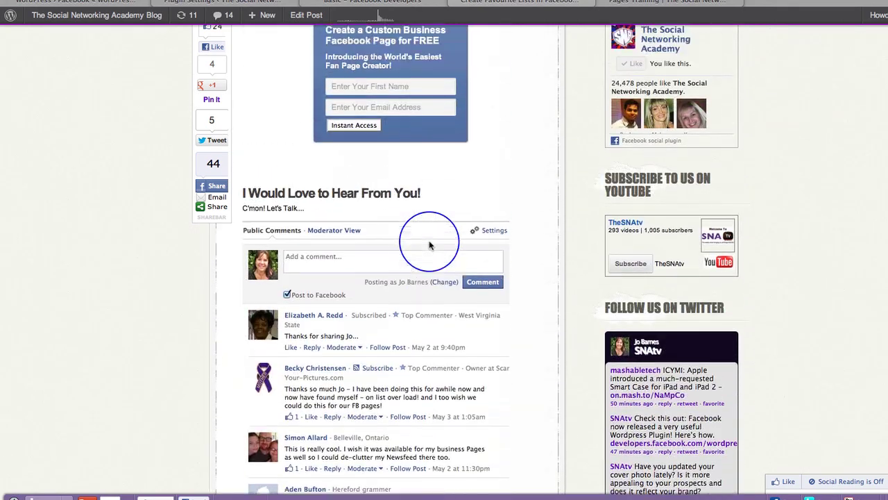
scroll(429, 244, up, 9)
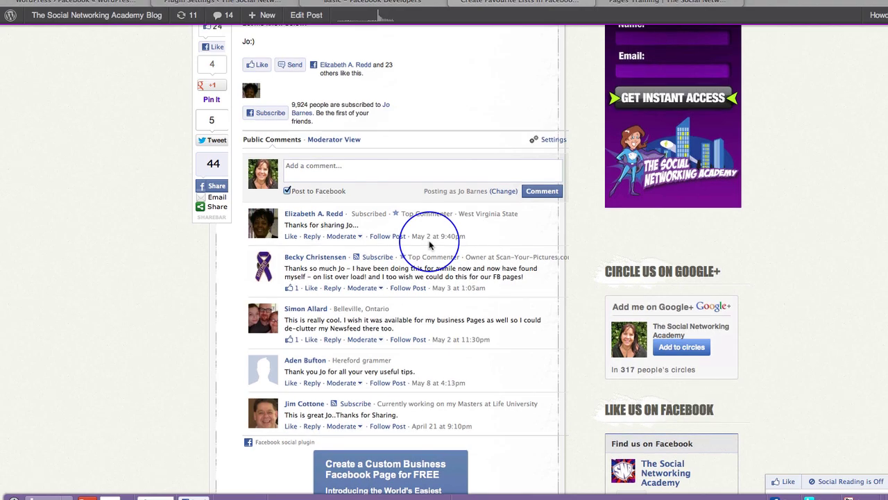
scroll(429, 243, up, 17)
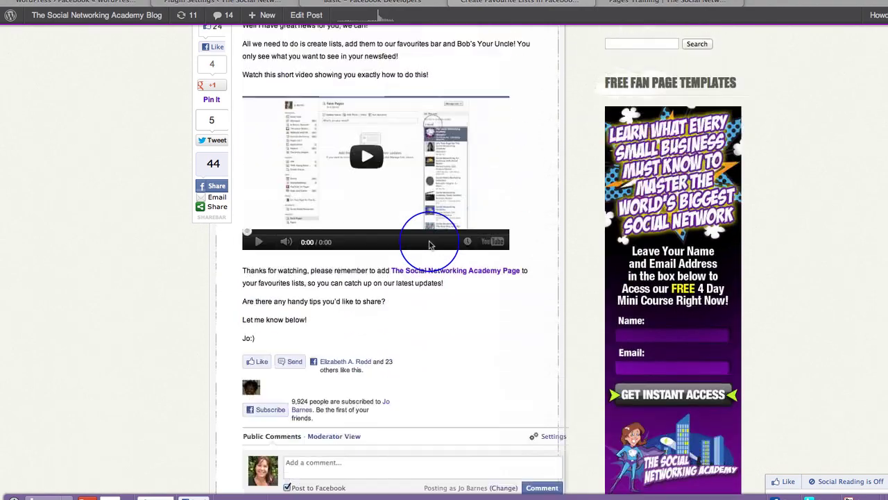
scroll(429, 243, up, 14)
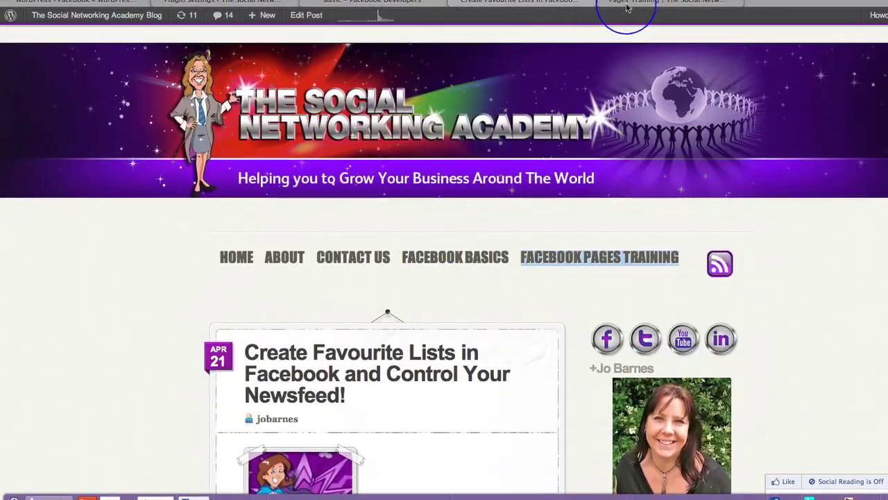
click(633, 4)
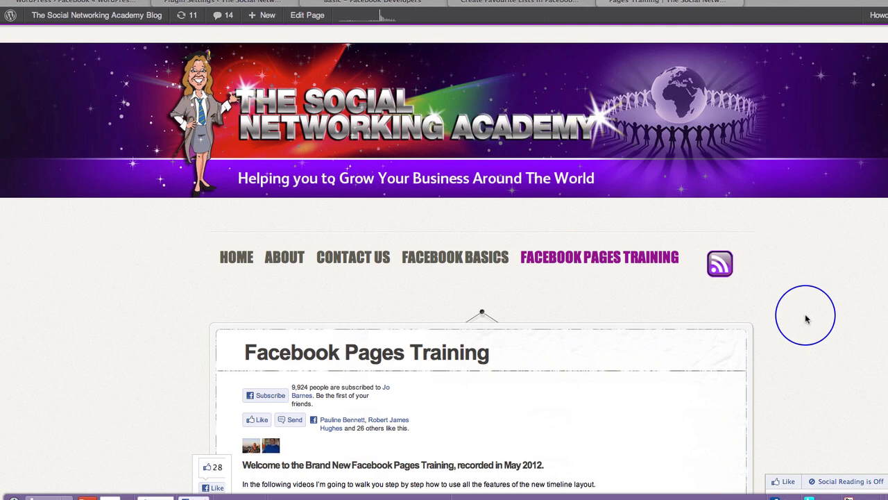
scroll(803, 318, down, 9)
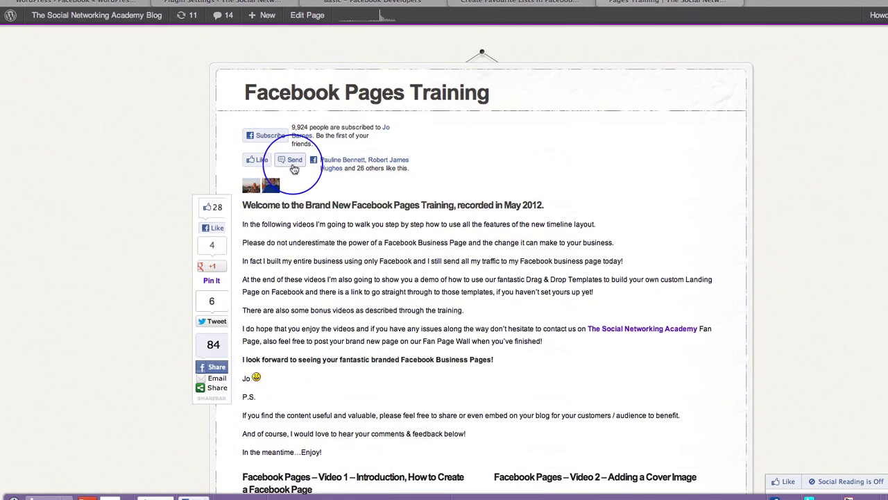
scroll(555, 173, down, 20)
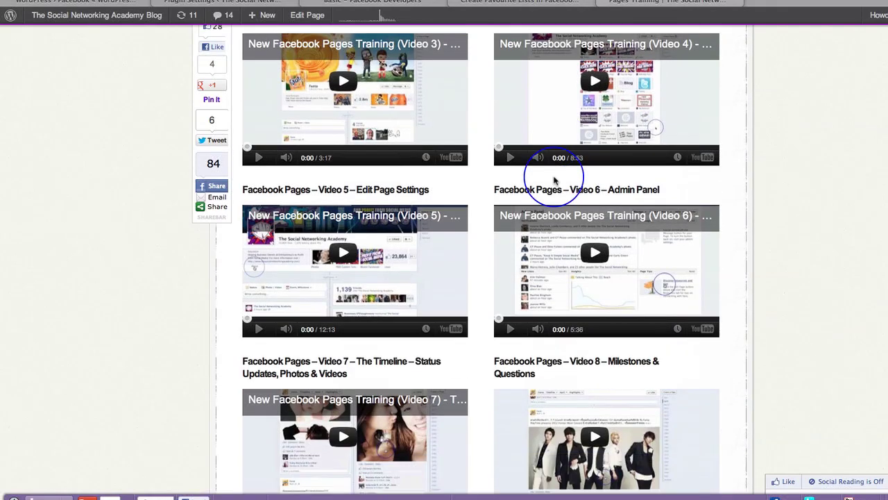
scroll(555, 180, down, 20)
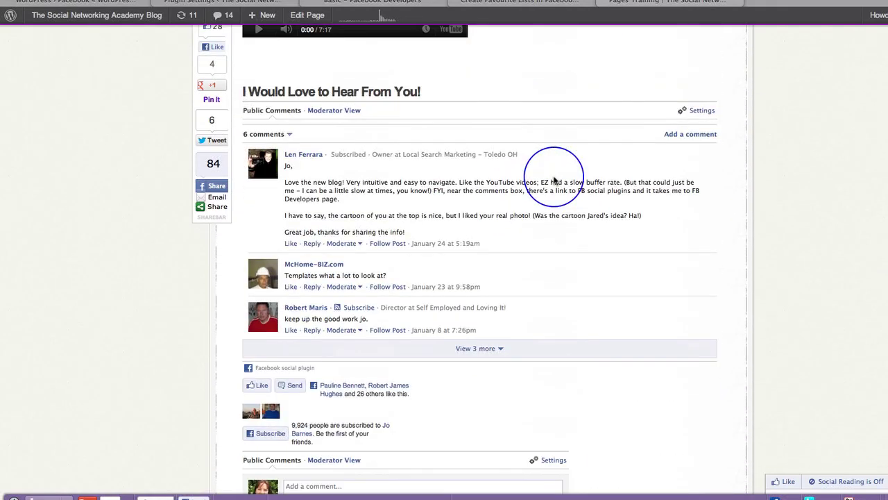
scroll(456, 260, down, 1)
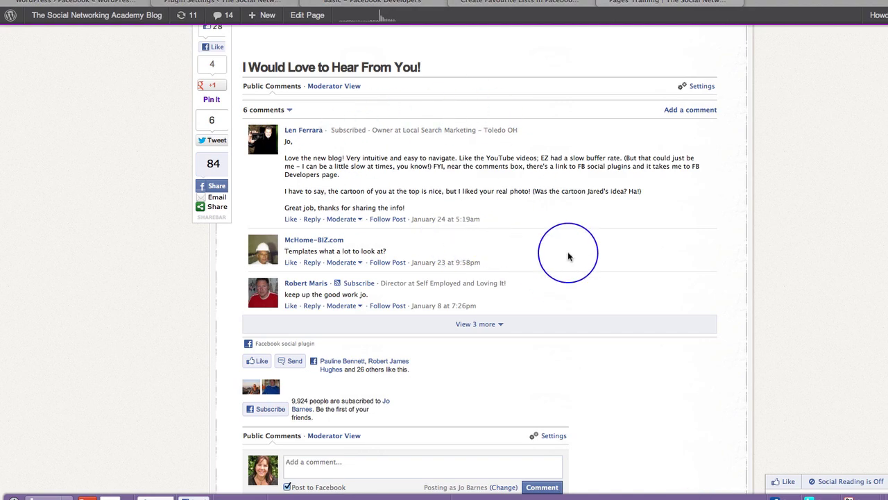
scroll(568, 256, down, 4)
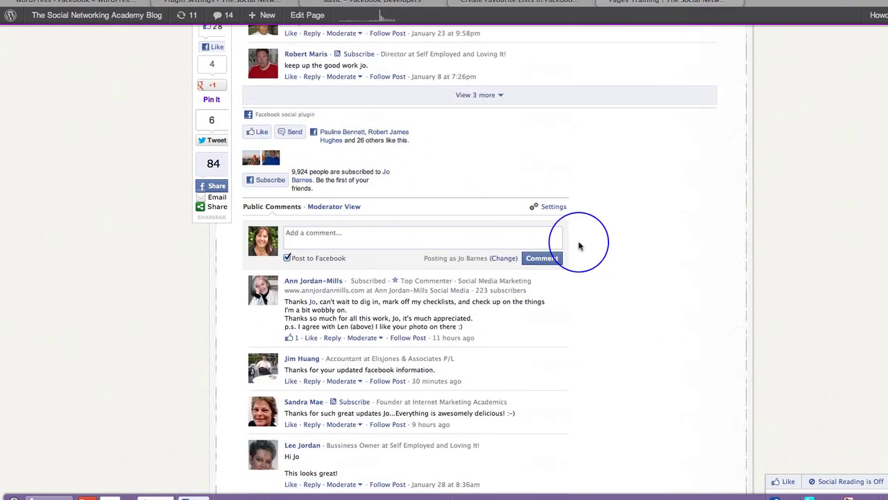
scroll(626, 281, down, 4)
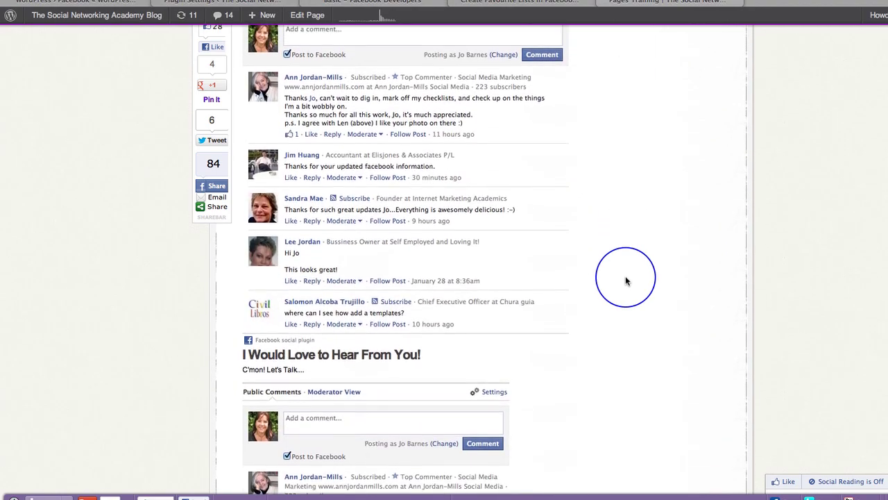
scroll(625, 280, down, 4)
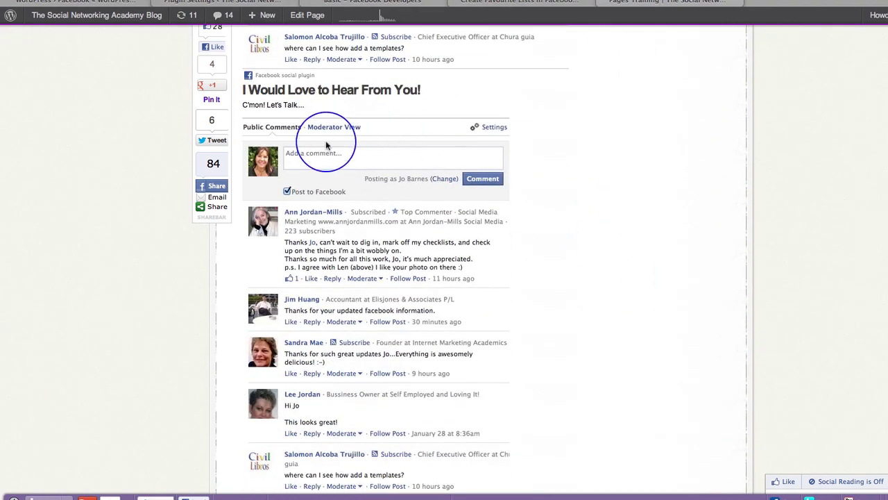
scroll(589, 370, down, 2)
scroll(591, 373, up, 15)
scroll(592, 373, up, 12)
scroll(592, 376, down, 4)
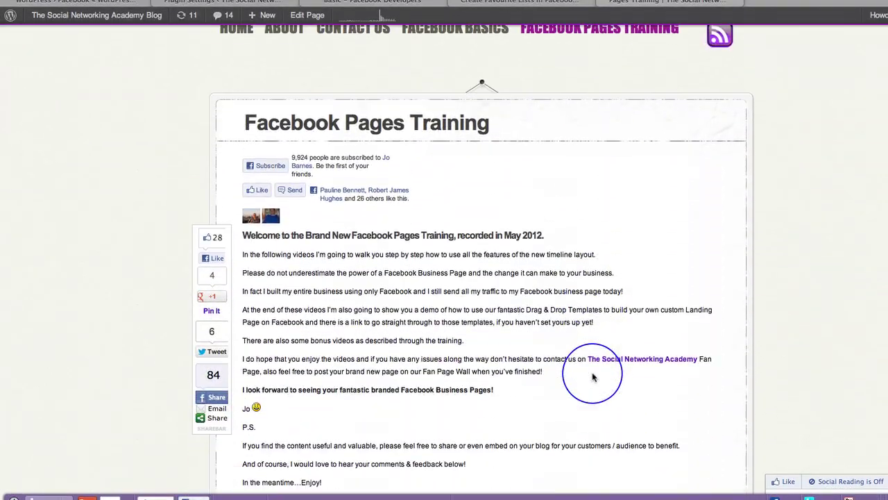
- Return to the Facebook for WordPress settings page and review its options
click(211, 2)
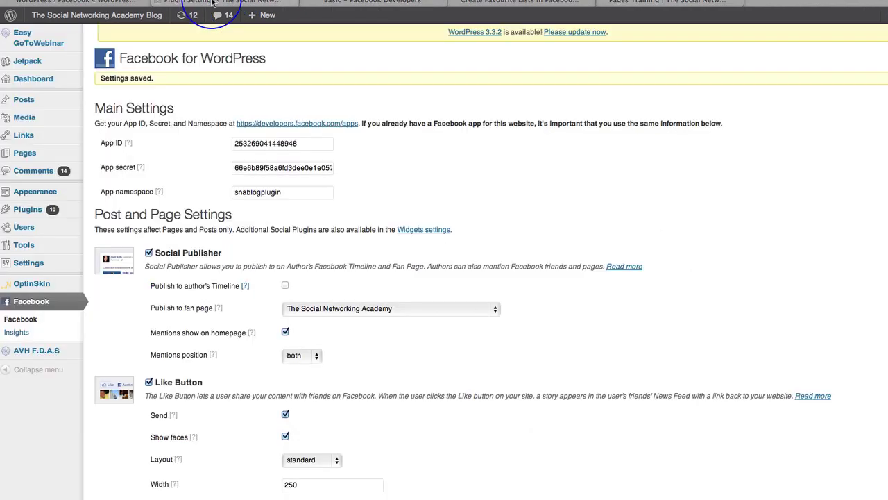
scroll(585, 295, down, 3)
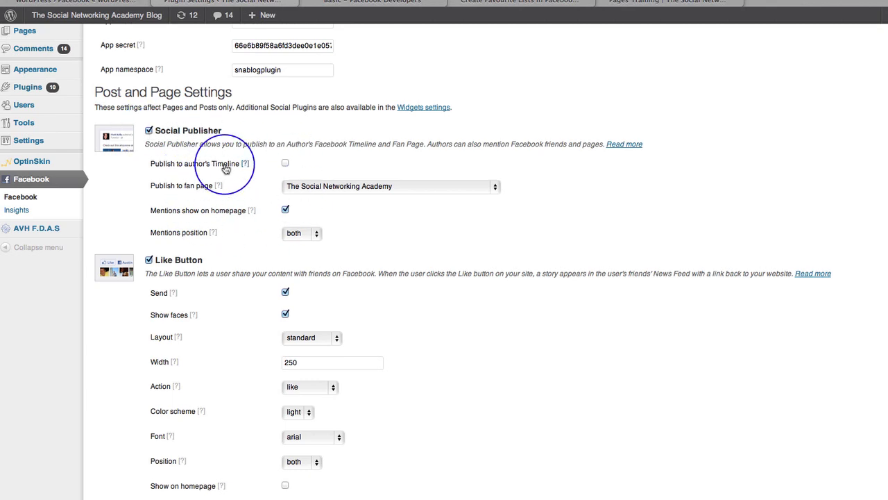
scroll(575, 167, up, 3)
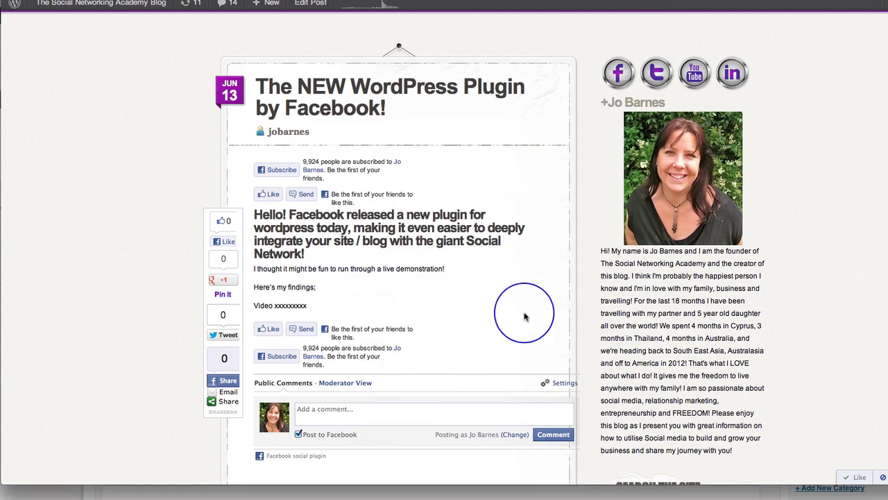
scroll(521, 311, up, 4)
scroll(521, 312, down, 8)
scroll(524, 313, up, 8)
- Publish the test post 'The NEW Wordpress Plugin by Facebook!' and open Facebook in a new tab
mouse_move(56, 4)
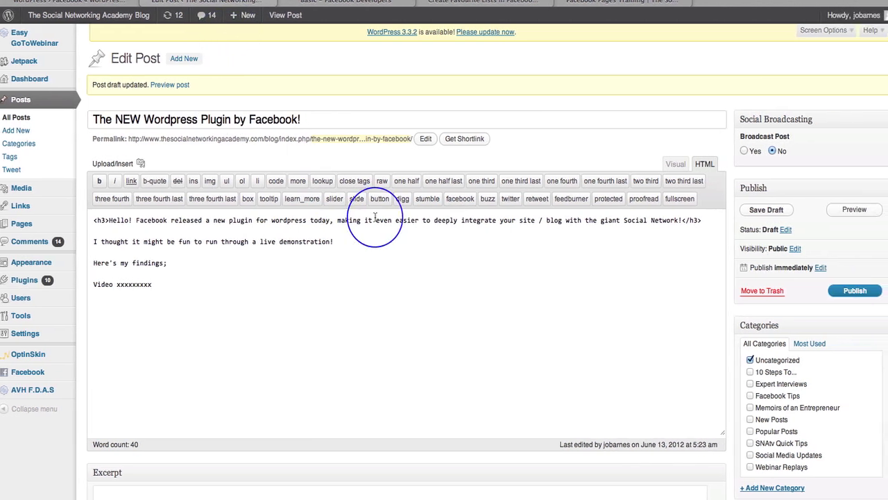
click(855, 291)
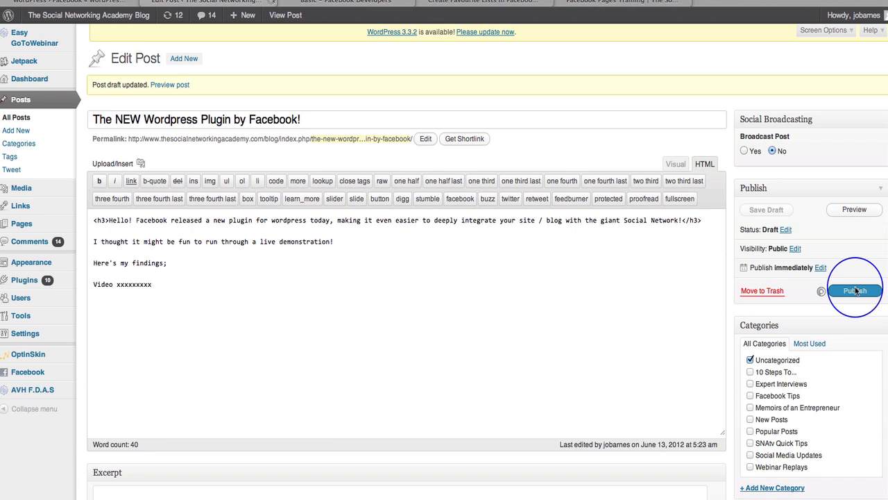
double_click(714, 4)
click(223, 114)
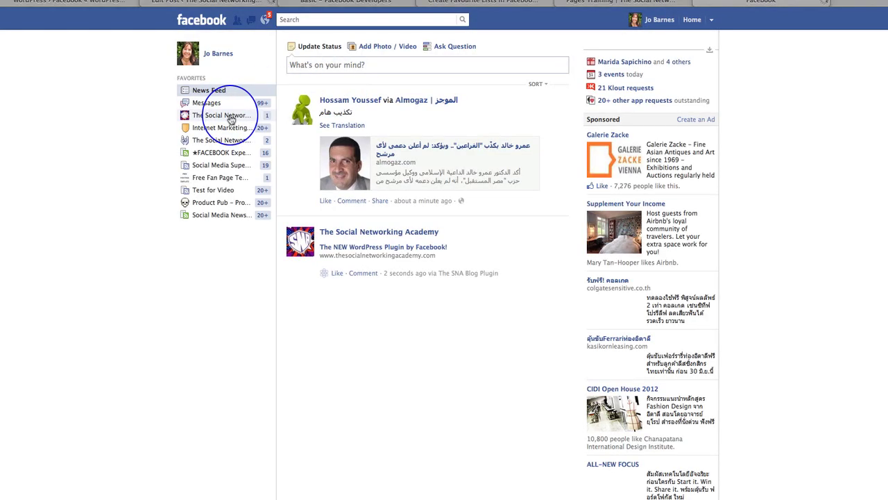
- Delete the SNA Blog Plugin test post from The Social Networking Academy page timeline
click(231, 118)
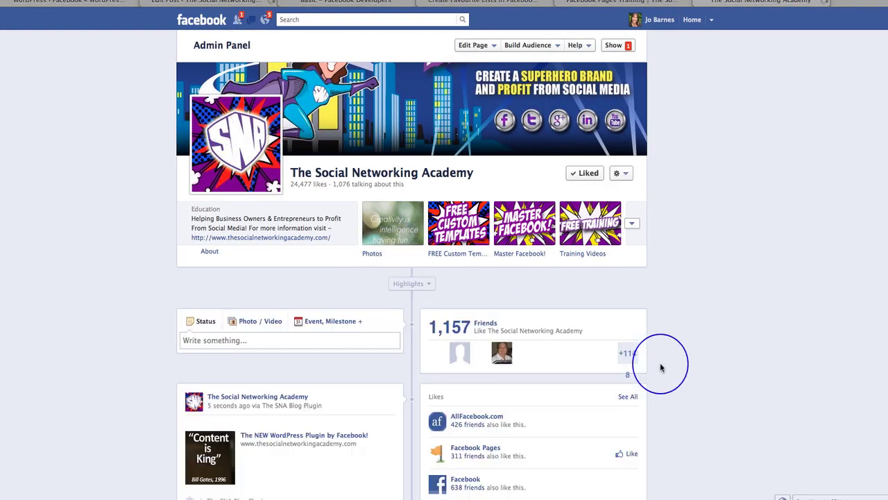
scroll(666, 426, down, 5)
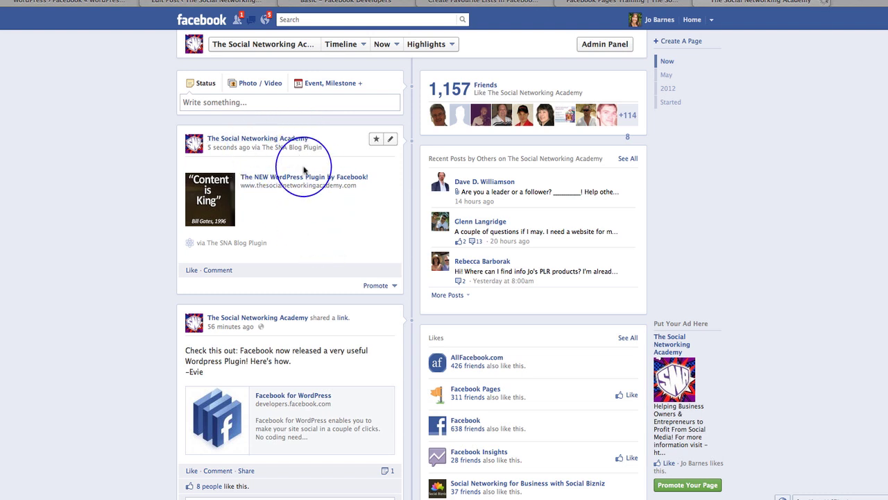
click(390, 141)
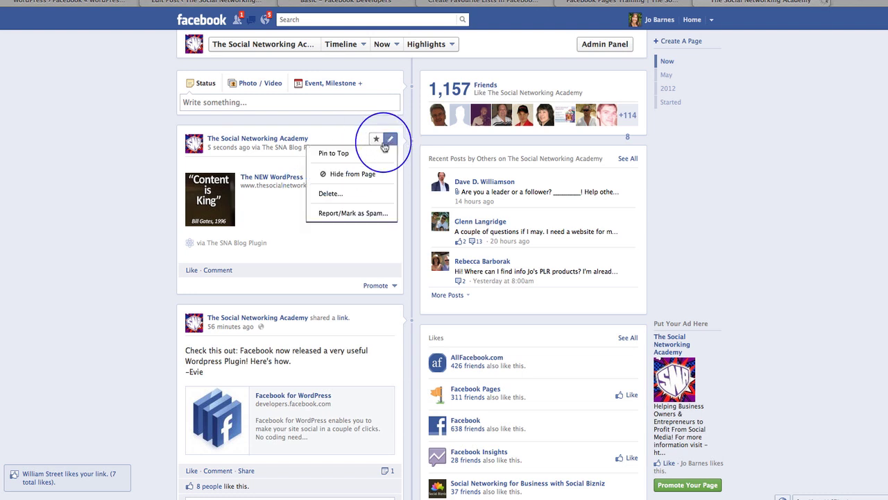
click(348, 195)
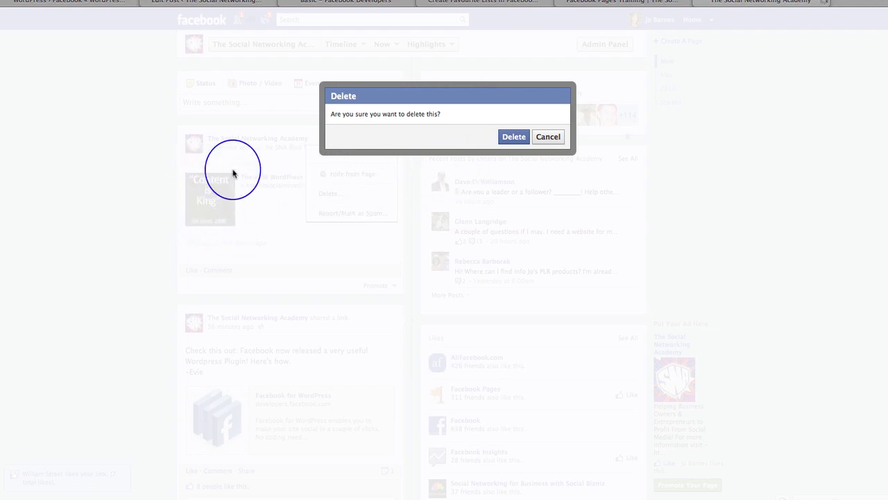
click(514, 139)
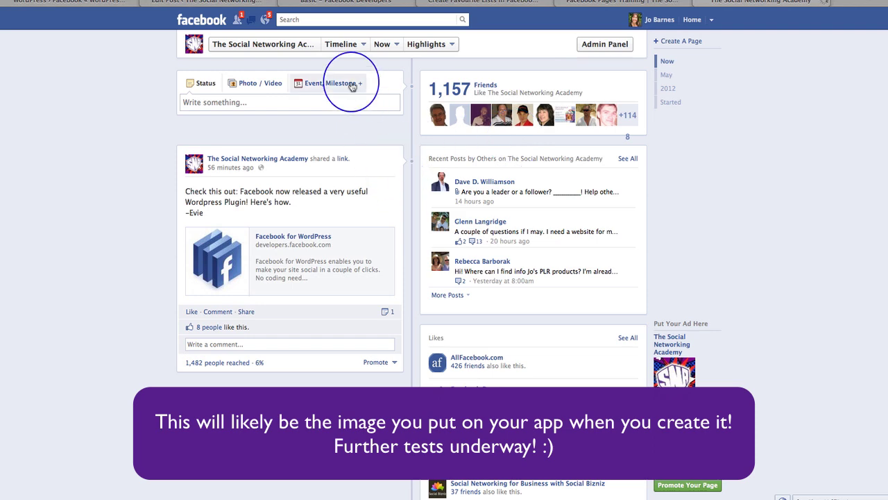
- Go through the open browser tabs, then reach the Facebook plugin settings from the admin sidebar
click(189, 1)
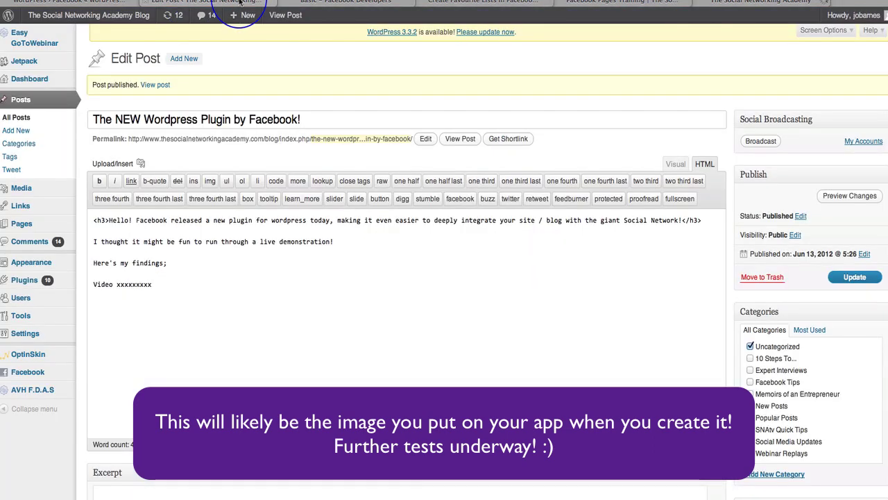
click(344, 1)
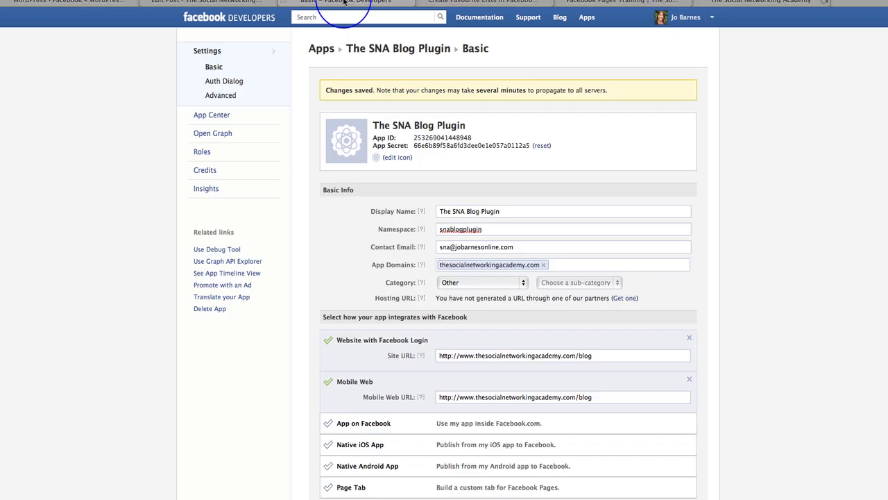
click(466, 2)
click(615, 3)
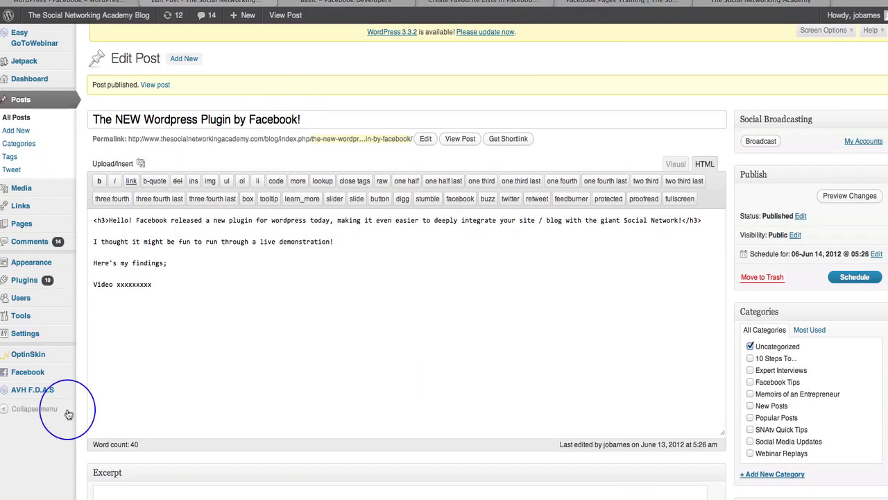
mouse_move(31, 375)
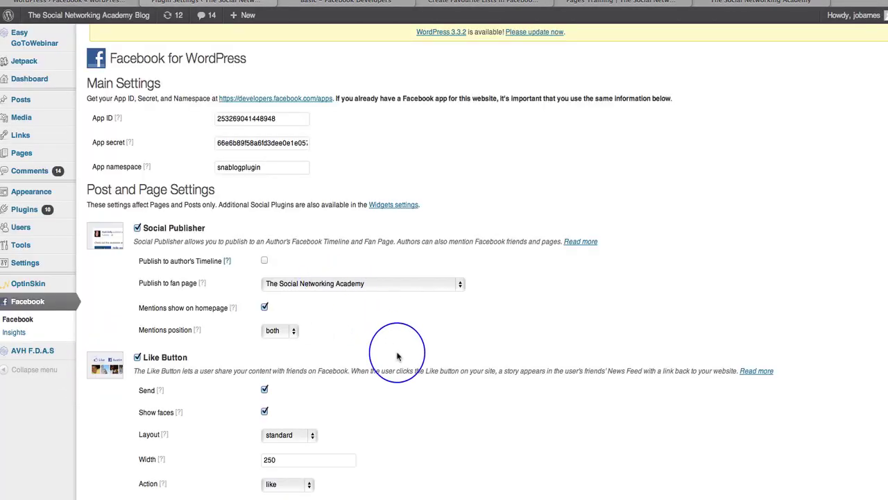
- Scroll the Facebook settings to review the Like Button and Subscribe Button options
scroll(398, 356, down, 10)
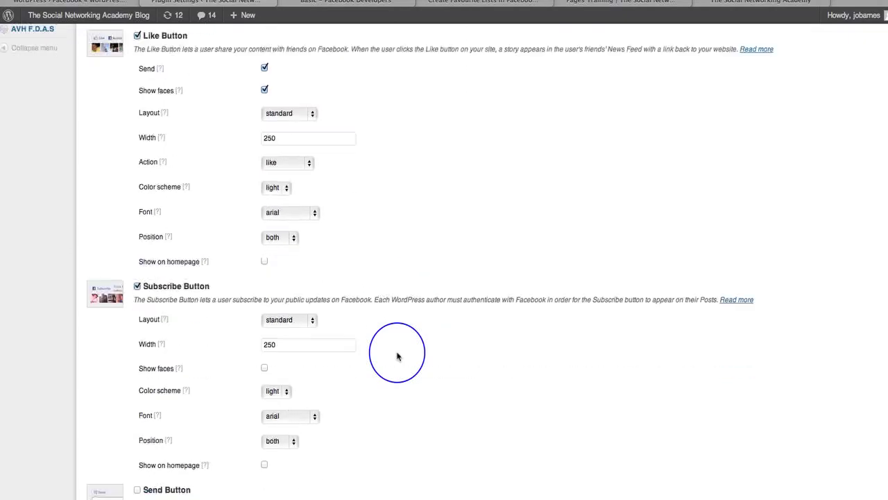
scroll(397, 355, down, 9)
scroll(396, 354, up, 15)
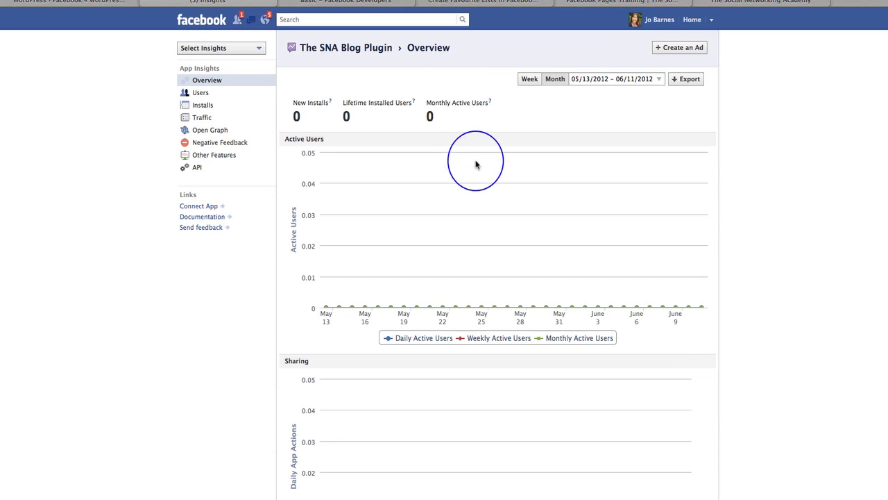
- Scroll through The SNA Blog Plugin's App Insights charts, showing zero users and shares for 05/13–06/11/2012
scroll(476, 165, down, 5)
scroll(476, 165, up, 5)
scroll(476, 164, up, 1)
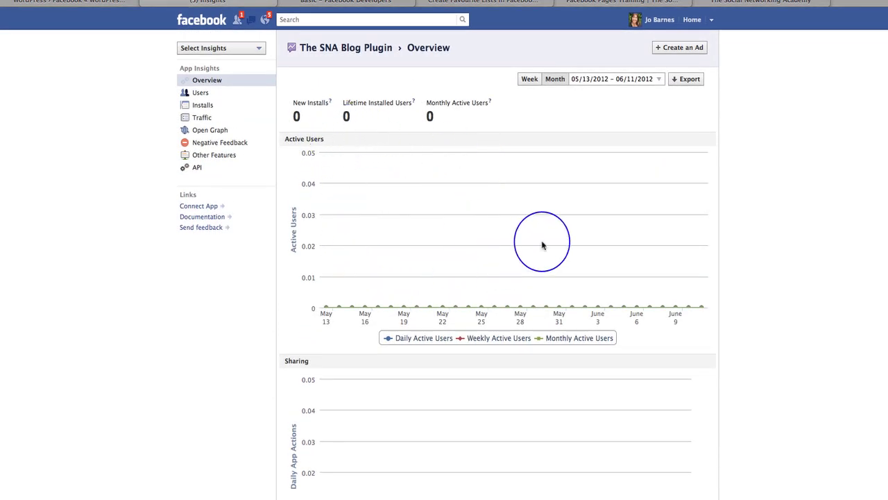
scroll(595, 276, down, 2)
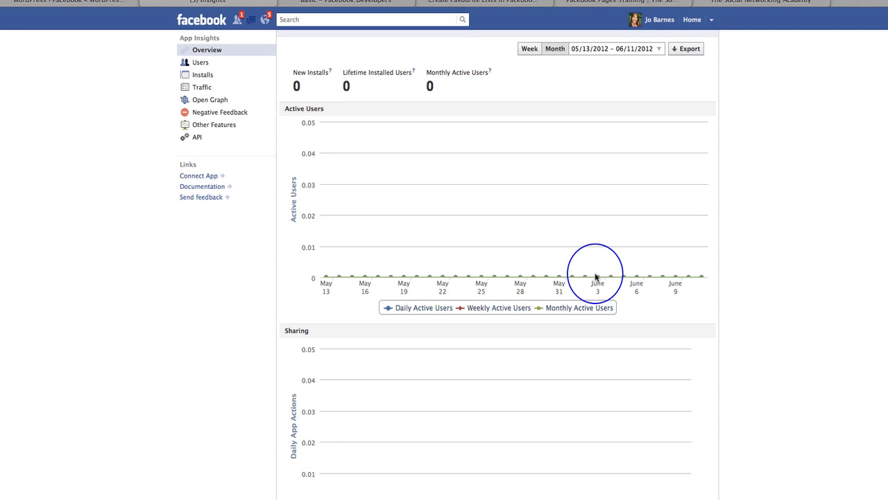
scroll(530, 266, down, 5)
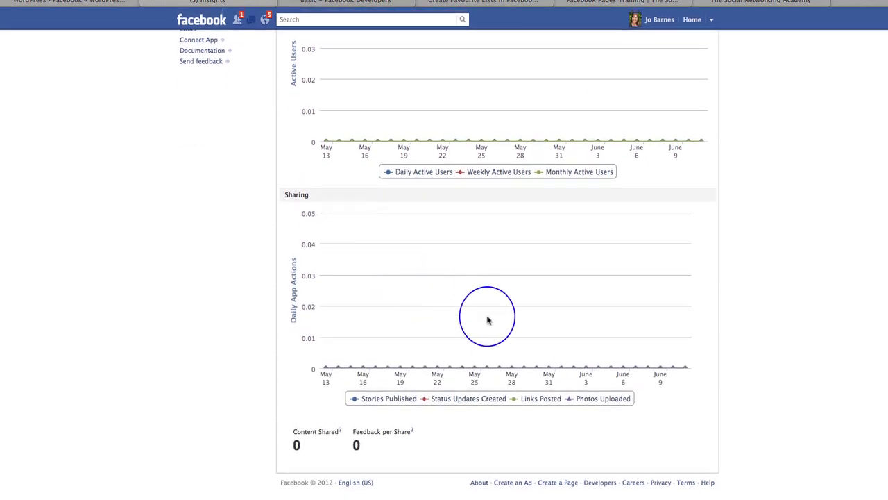
scroll(520, 347, up, 5)
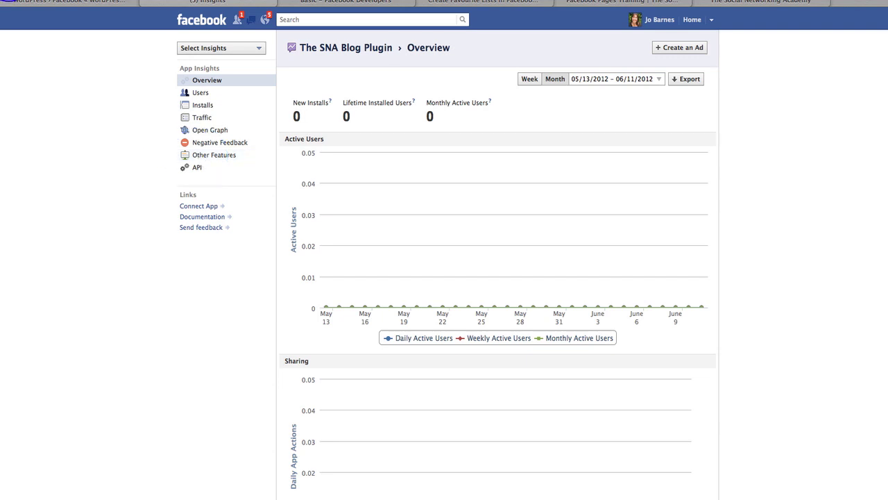
click(6, 2)
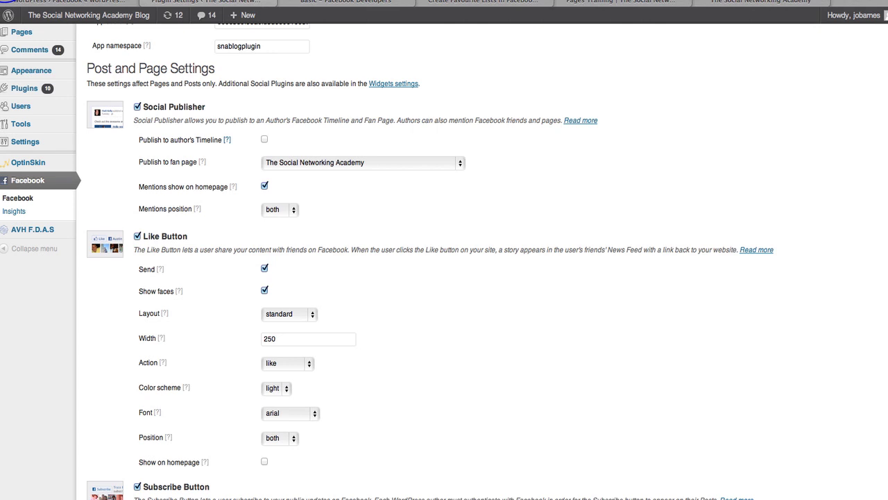